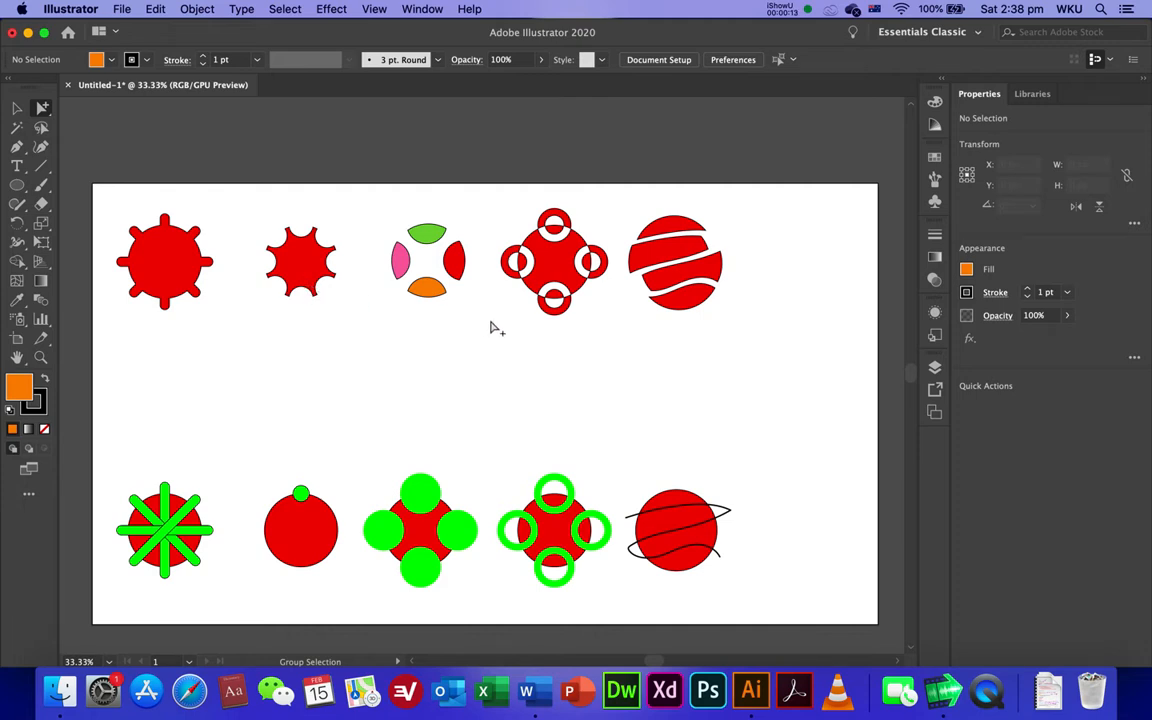
- Turn on Smart Guides and show the Pathfinder options, with the red circle crossed by green bars in view
key(super+space)
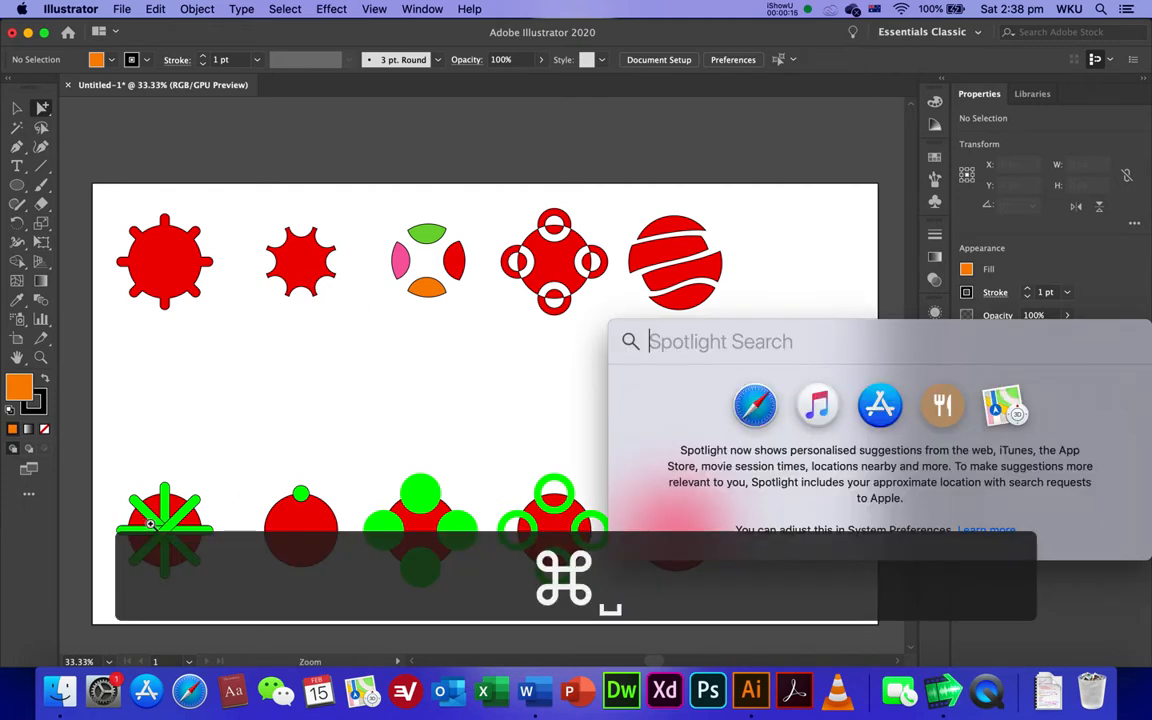
key(super+space)
super+click(154, 522)
super+click(503, 394)
super+click(488, 391)
super+click(470, 370)
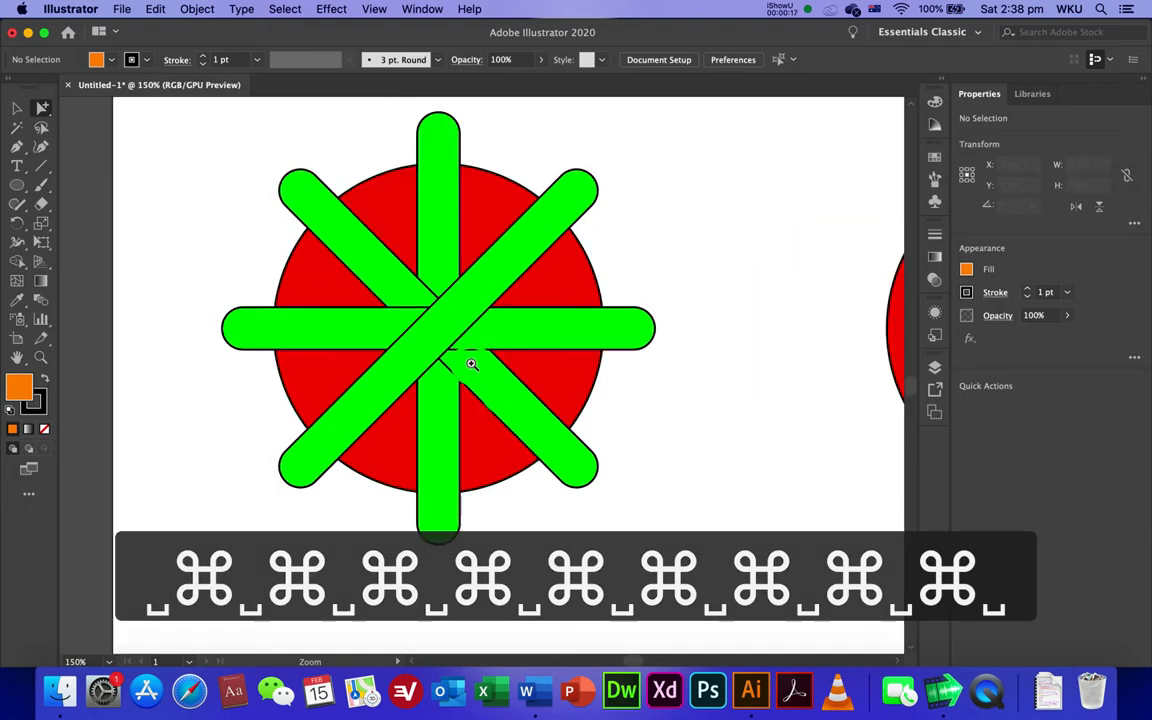
drag(453, 339, 420, 392)
click(377, 9)
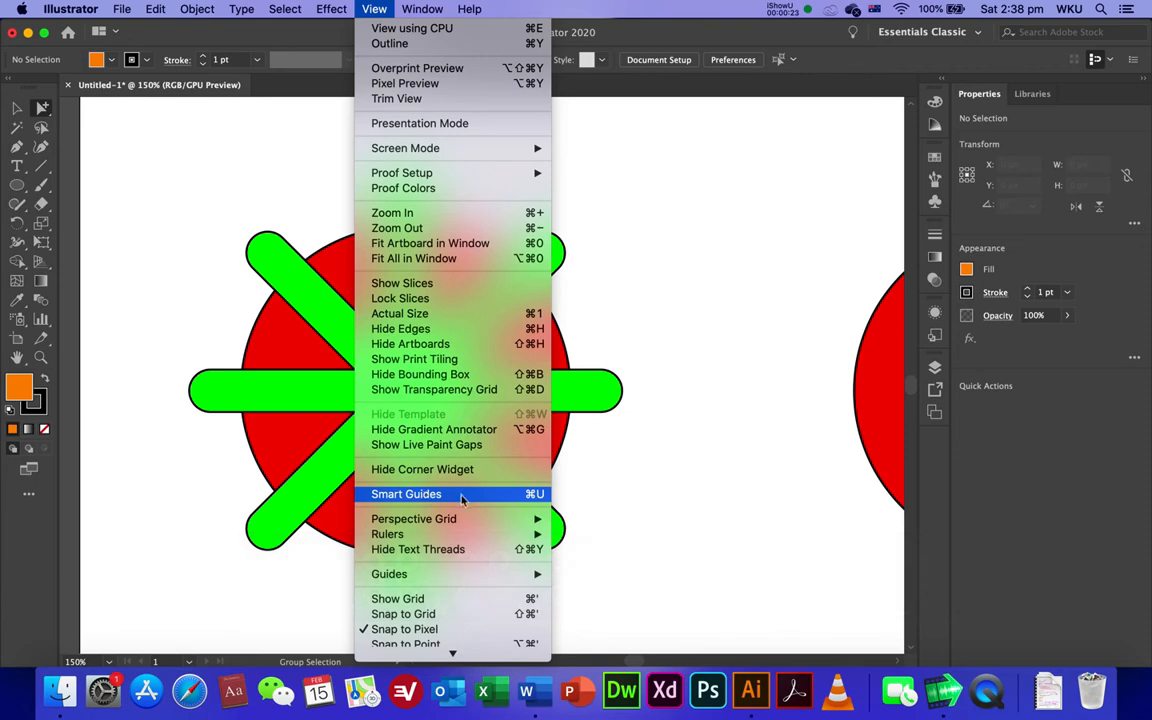
click(461, 497)
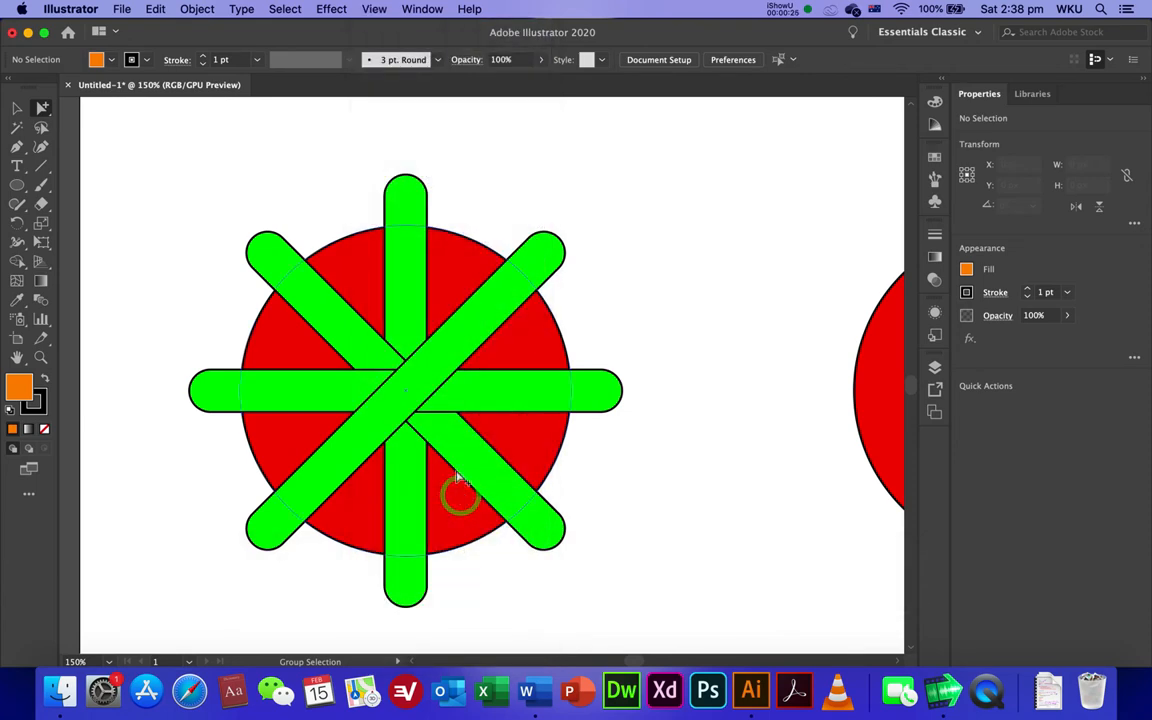
click(425, 10)
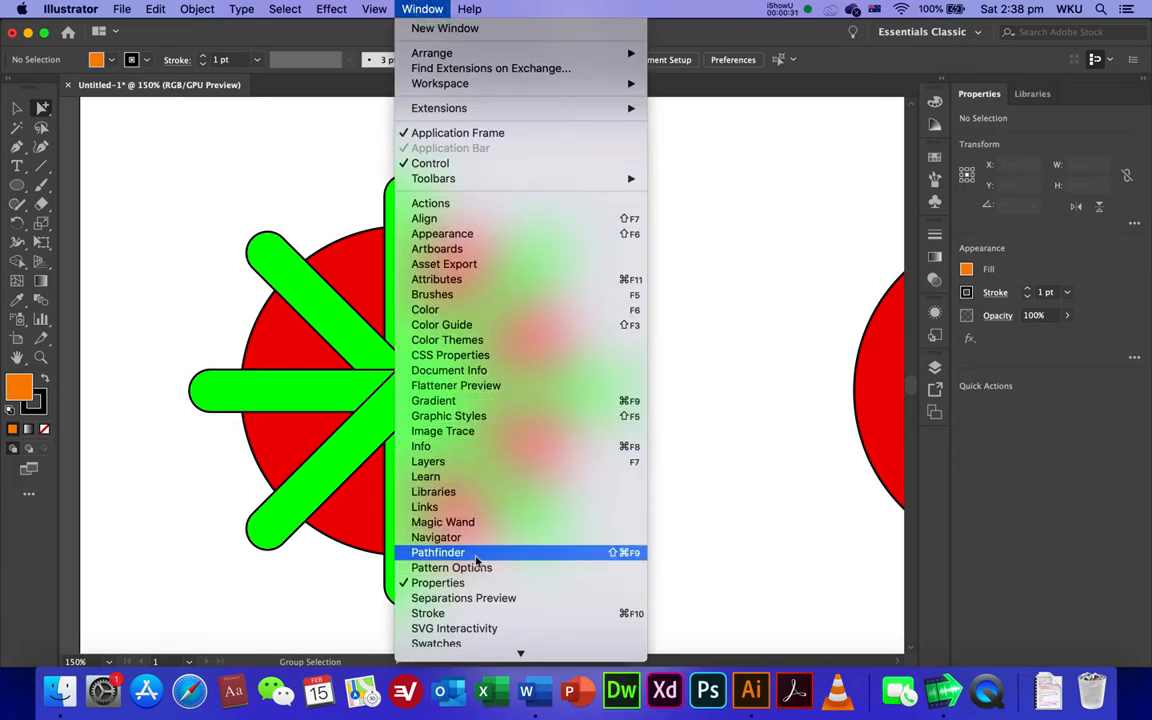
click(476, 560)
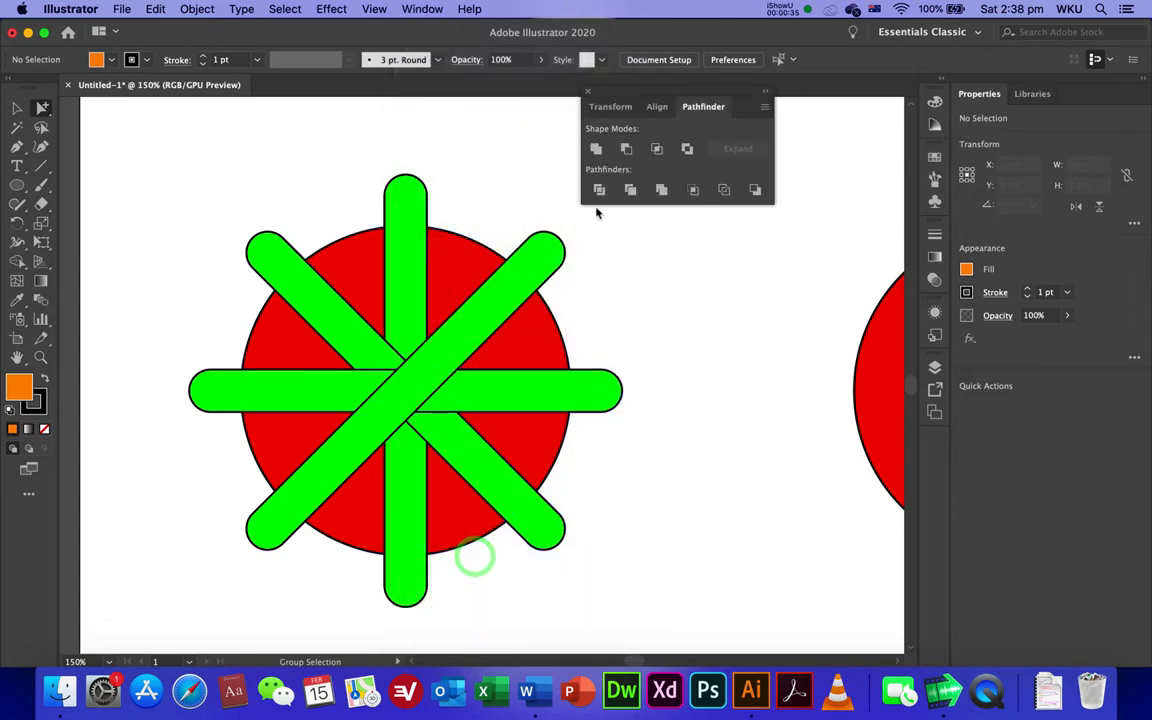
- Select the red circle with all its crossing green bars and merge them into one shape with Unite
click(18, 108)
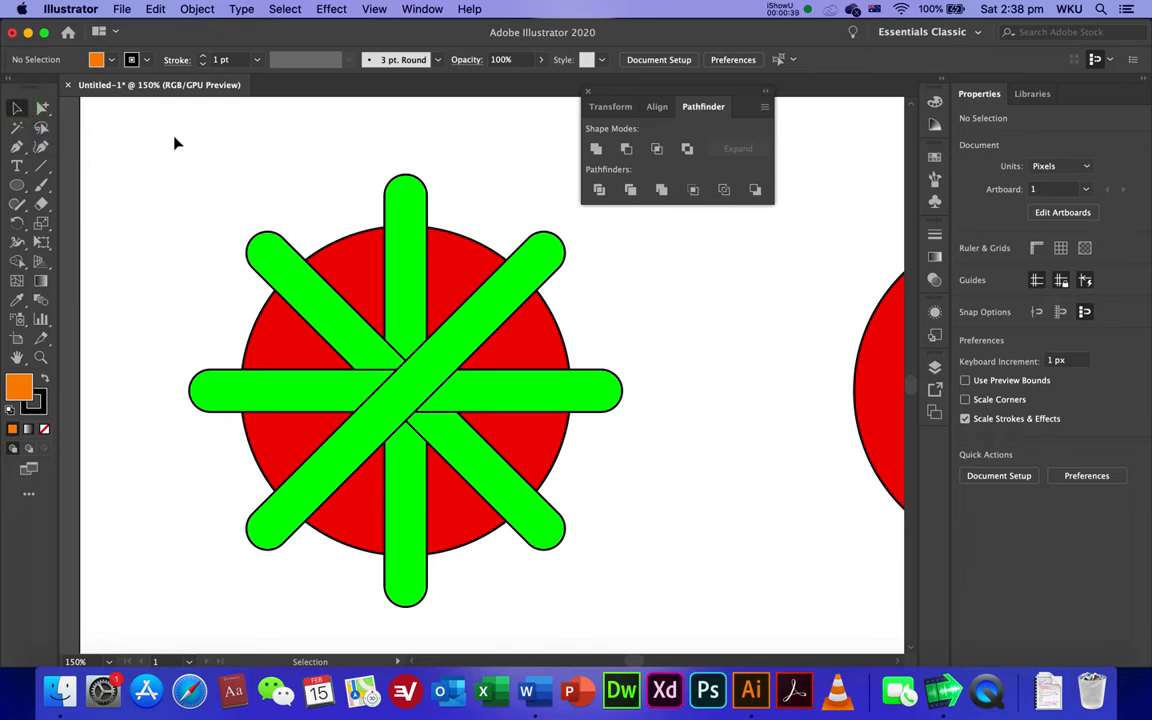
drag(173, 138, 604, 617)
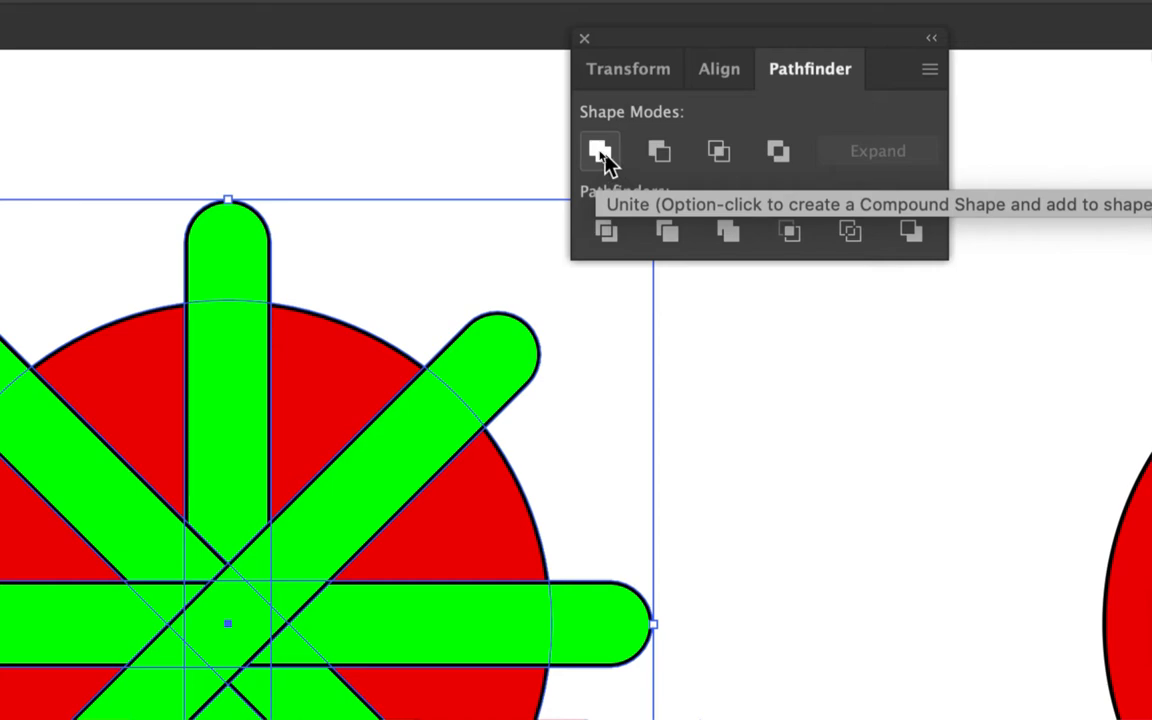
click(596, 150)
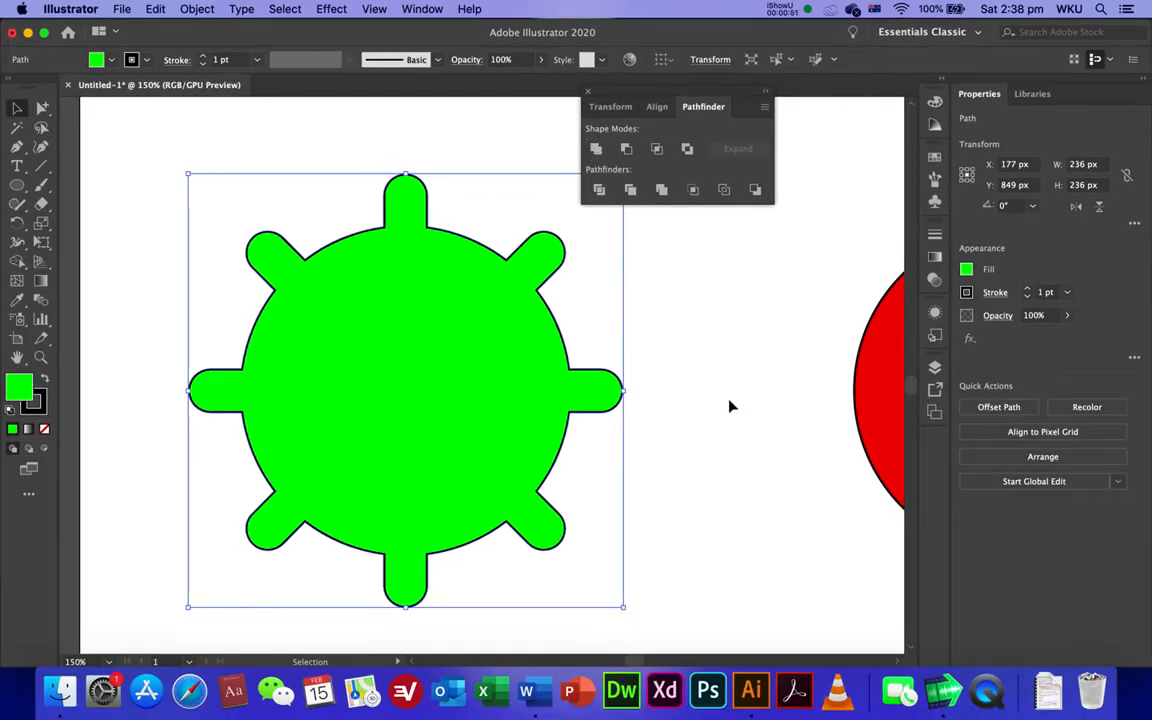
- In Outline view, create a copy of the small circle rotated 90° about the center of the second figure's large circle
drag(745, 383, 80, 391)
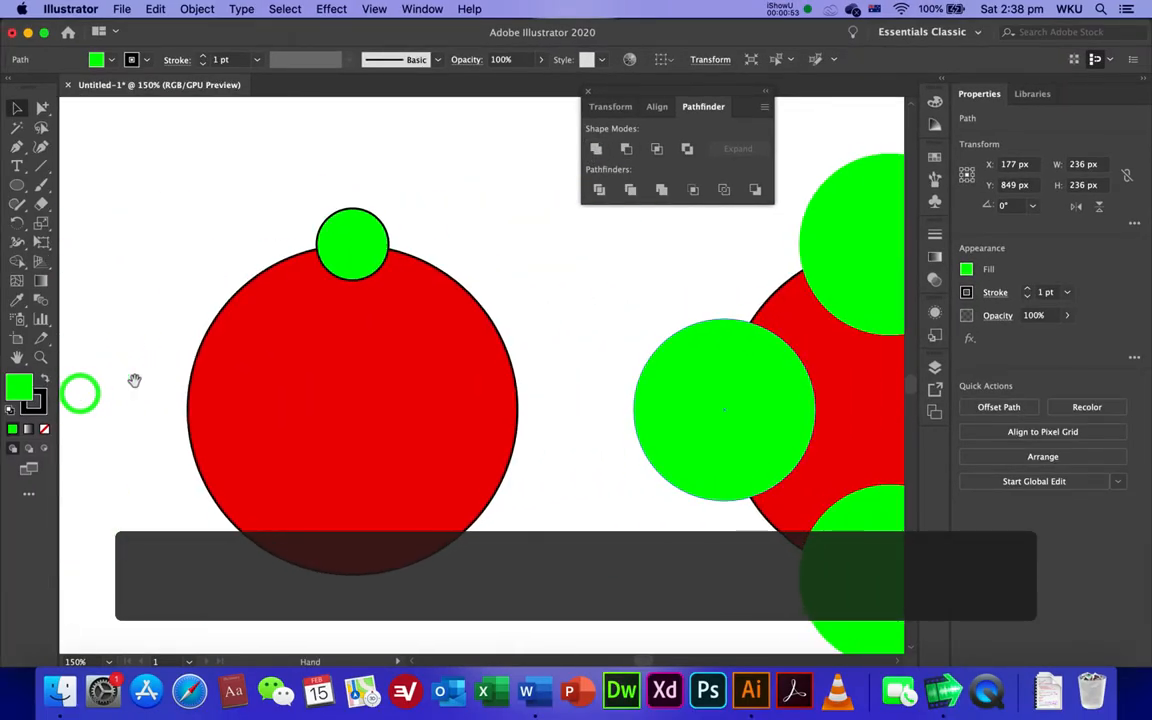
click(375, 9)
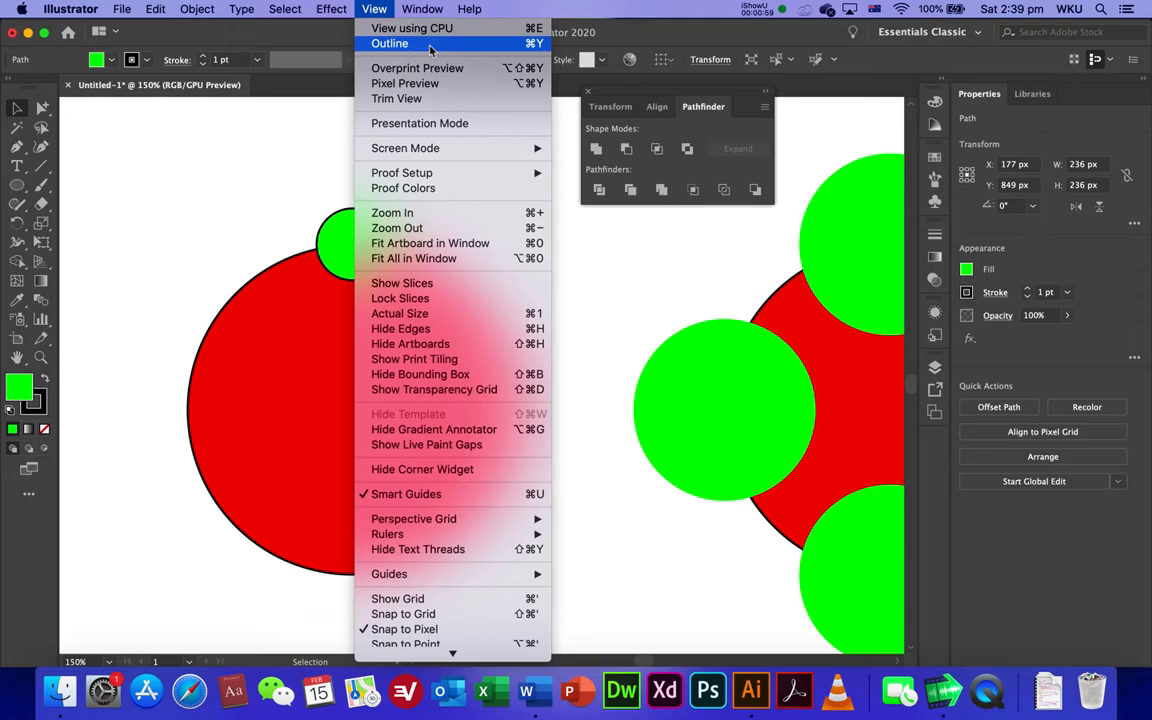
click(430, 48)
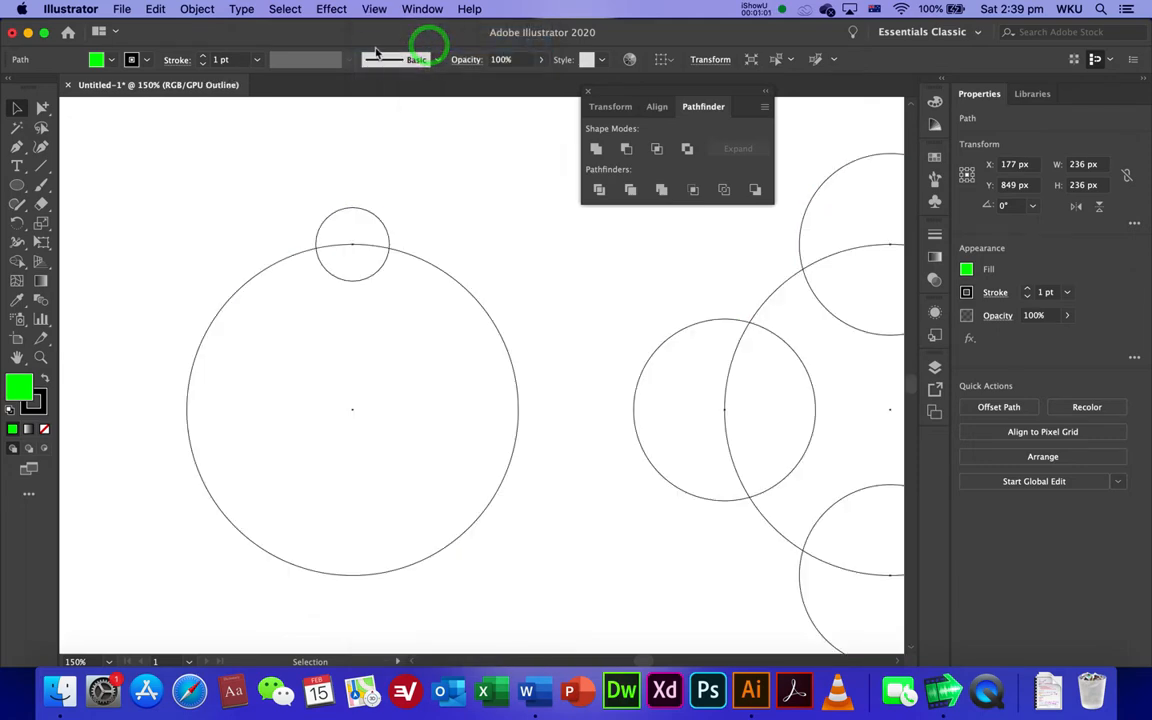
click(362, 210)
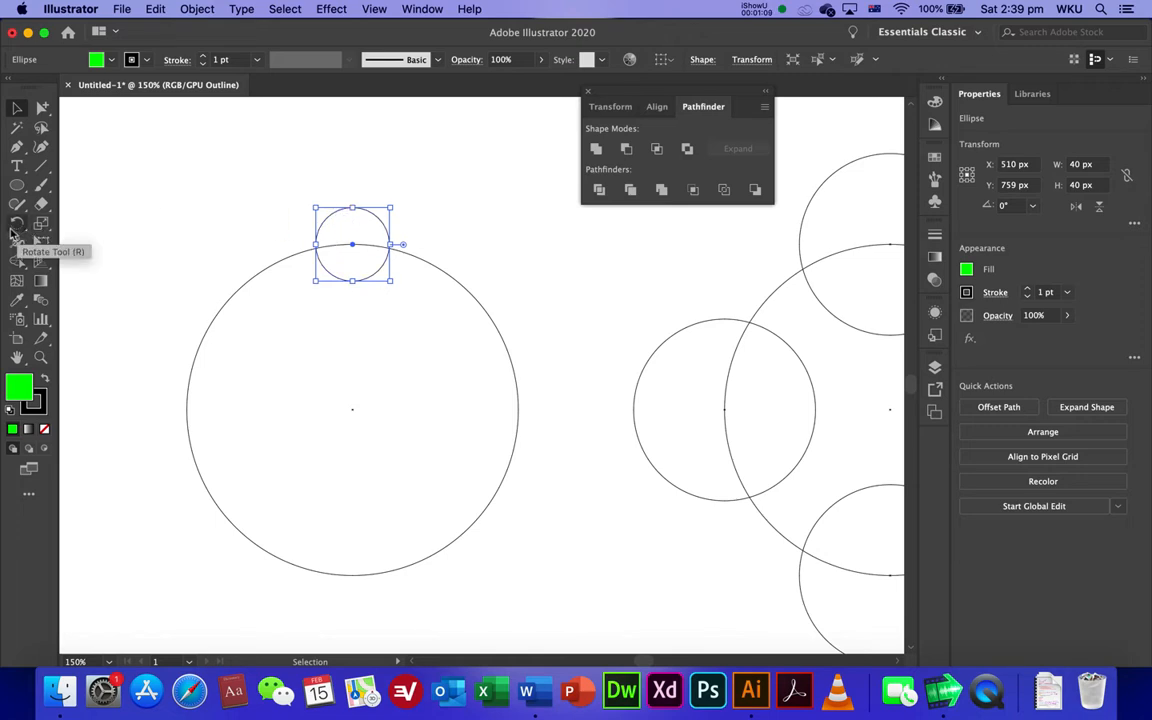
key(r)
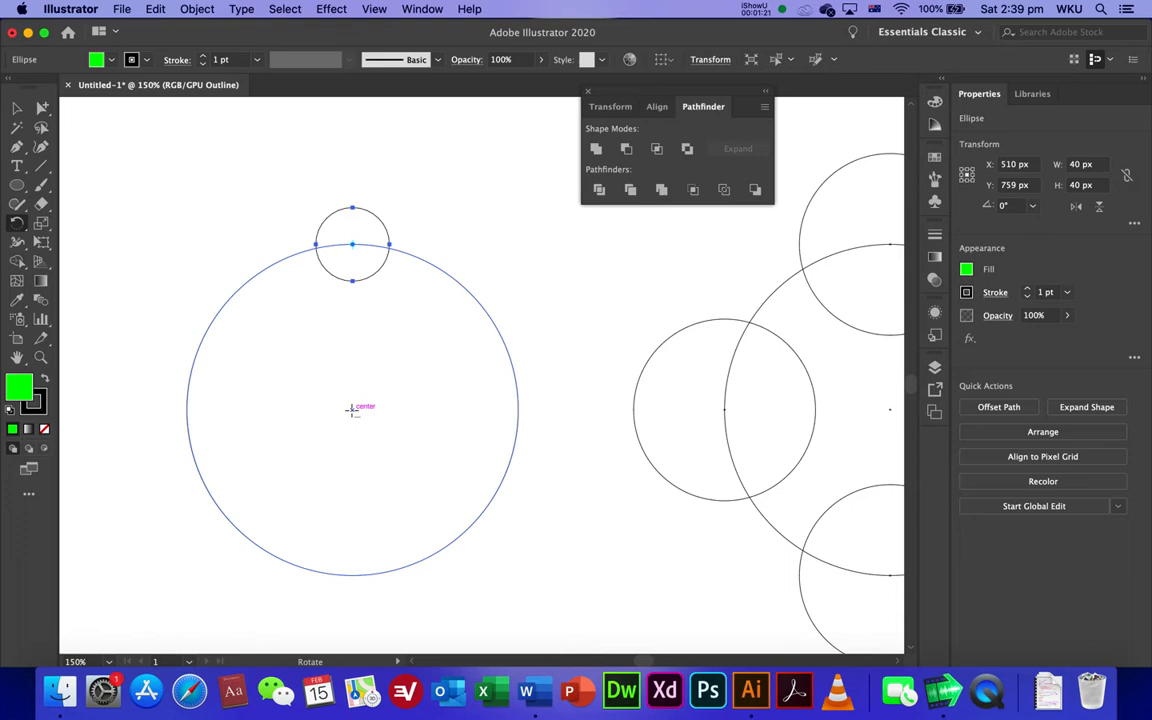
alt+click(351, 408)
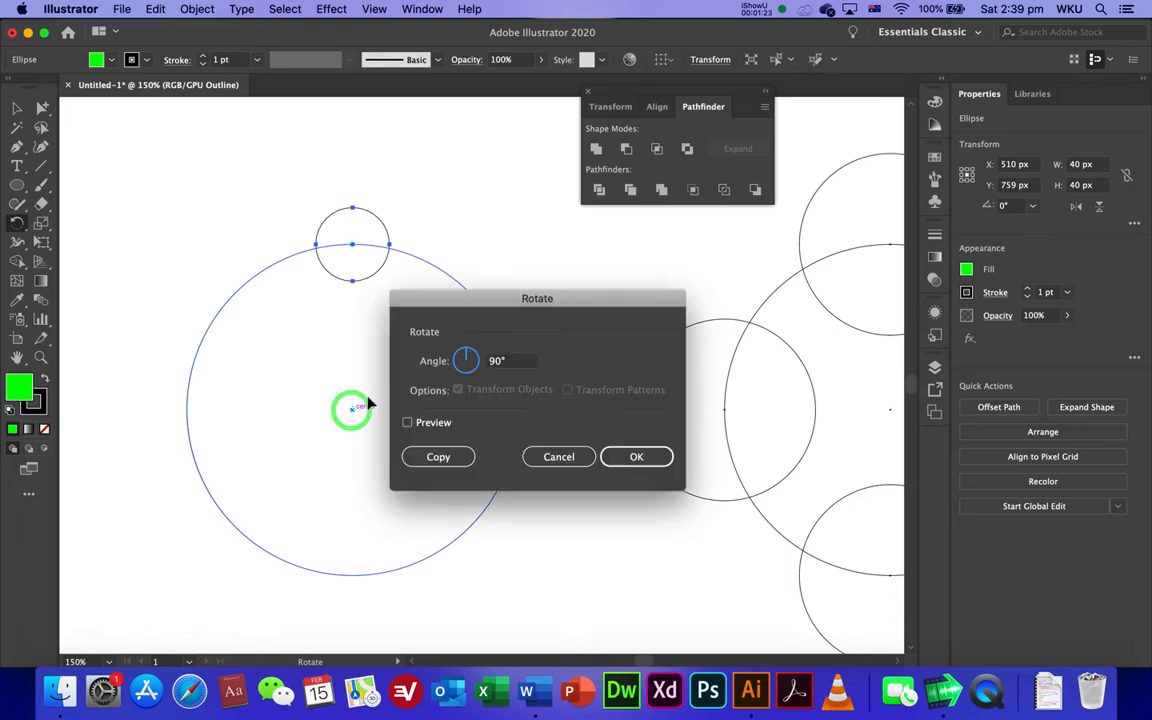
click(510, 361)
text(90)
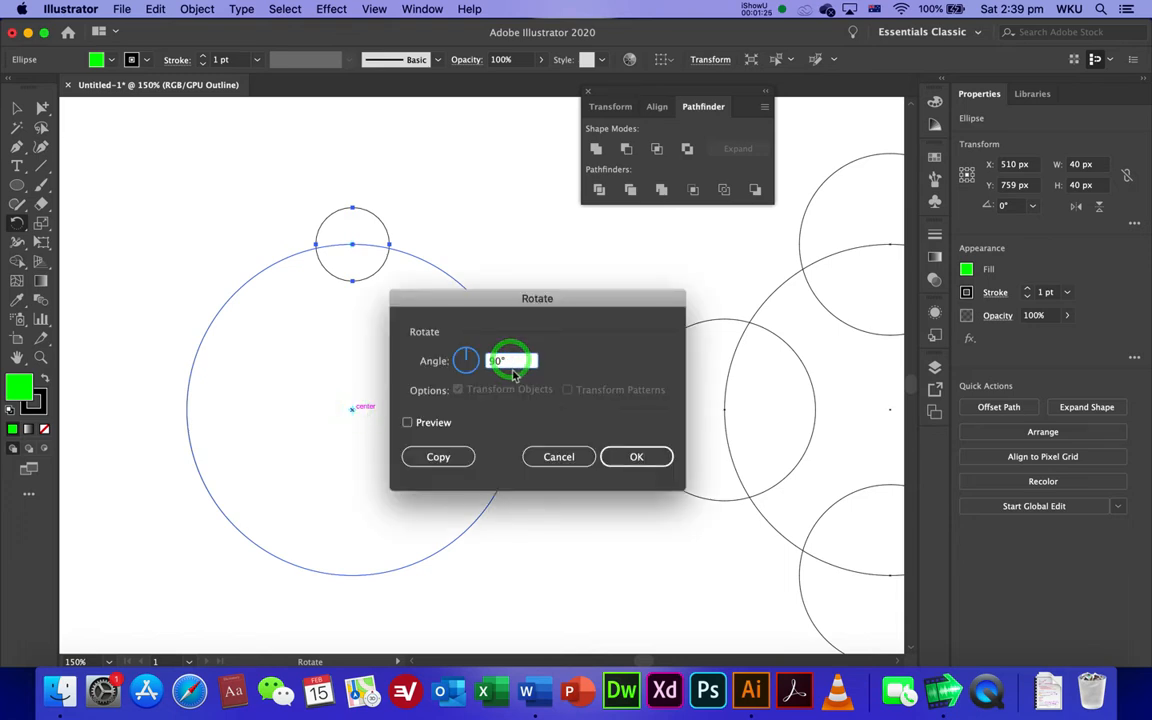
click(439, 457)
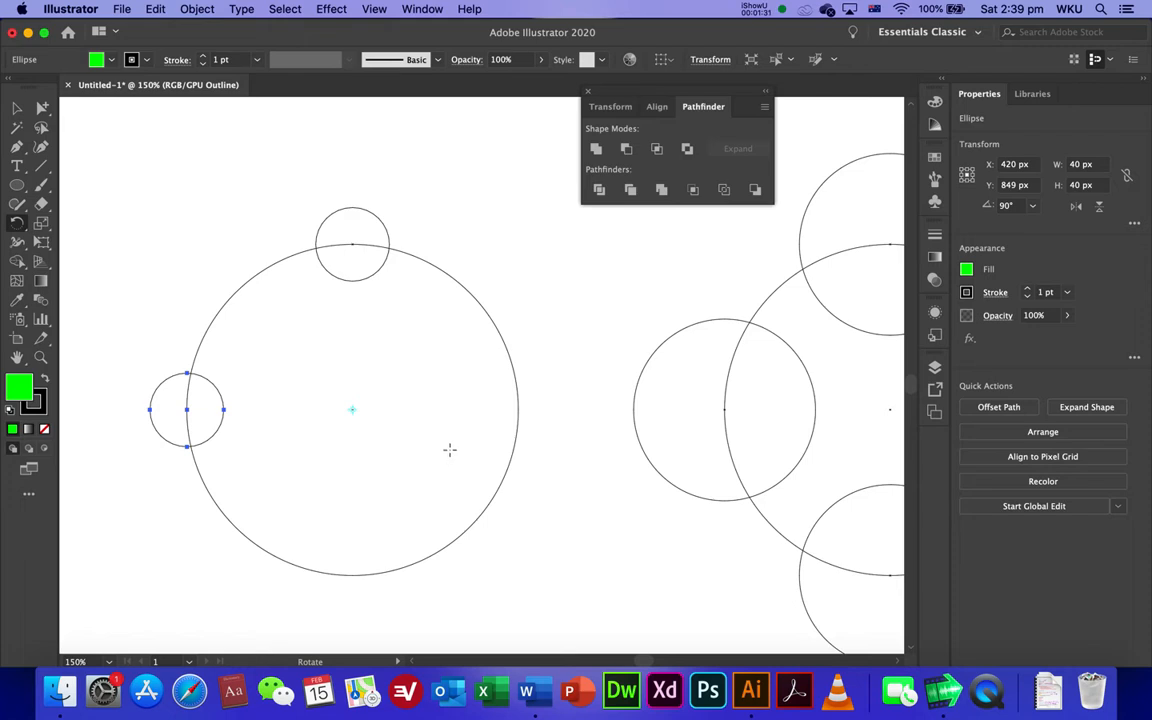
- Repeat the rotated copy twice to complete four small circles around the large circle, and return to Preview view
key(v)
key(super+d)
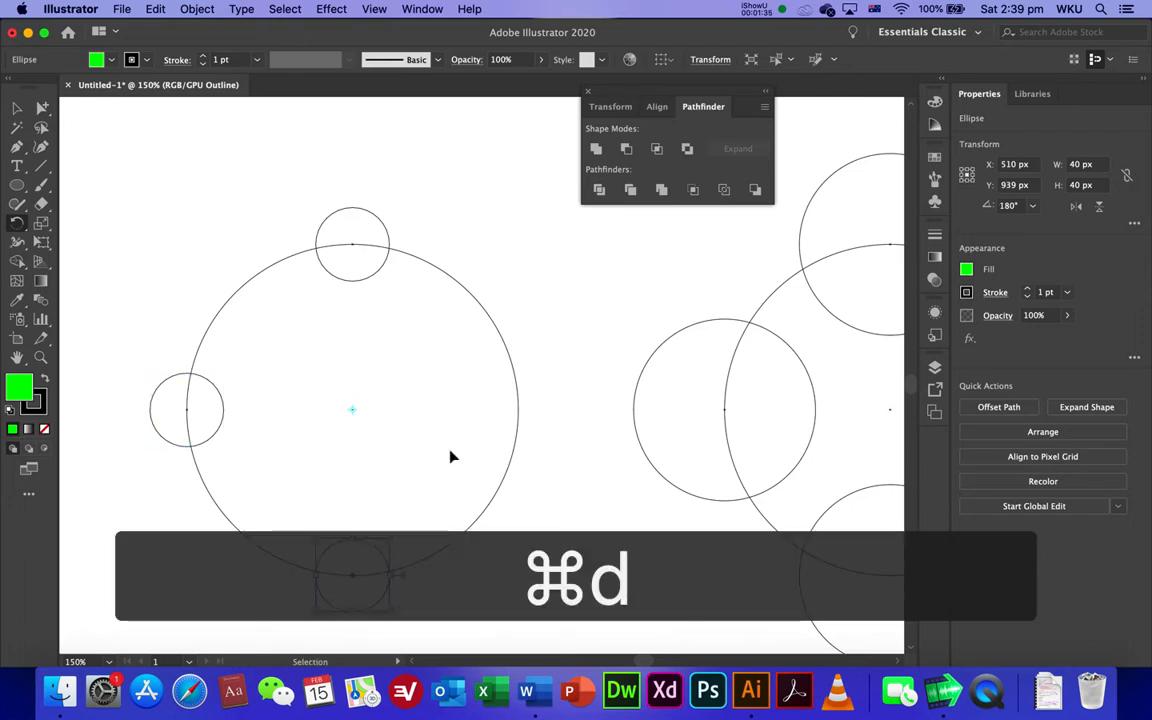
key(super+d)
key(r)
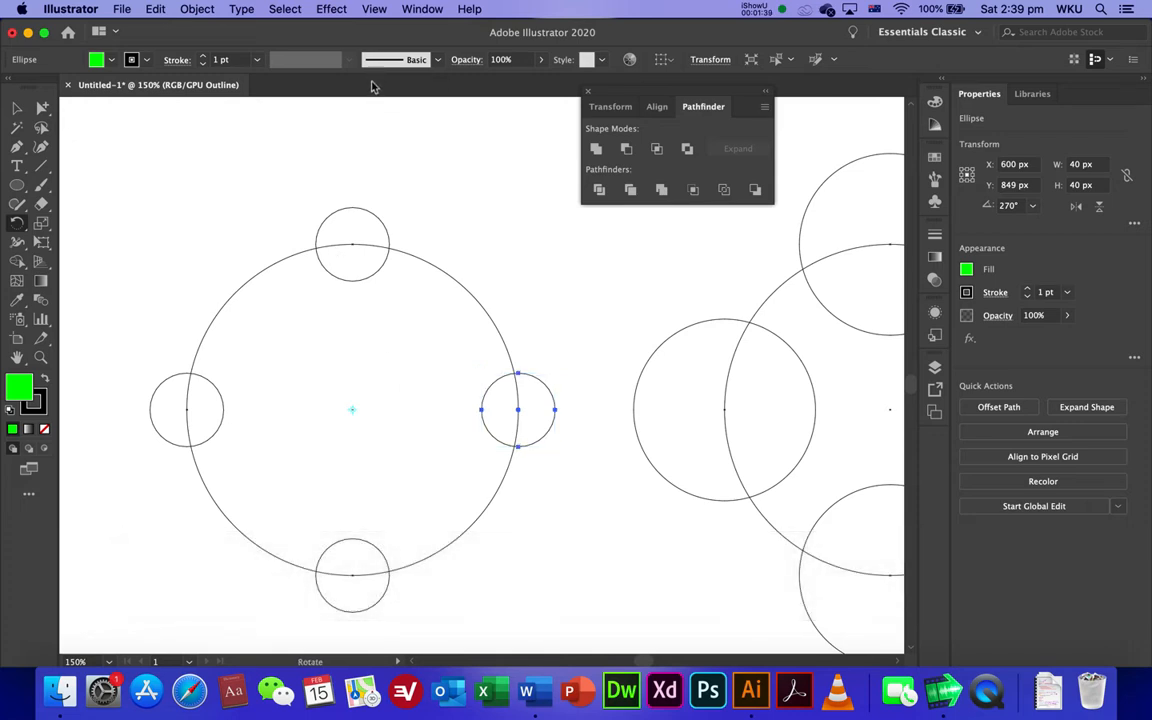
key(super+y)
- Select the four small green circles around the large red circle and group them
click(18, 106)
click(222, 180)
click(367, 257)
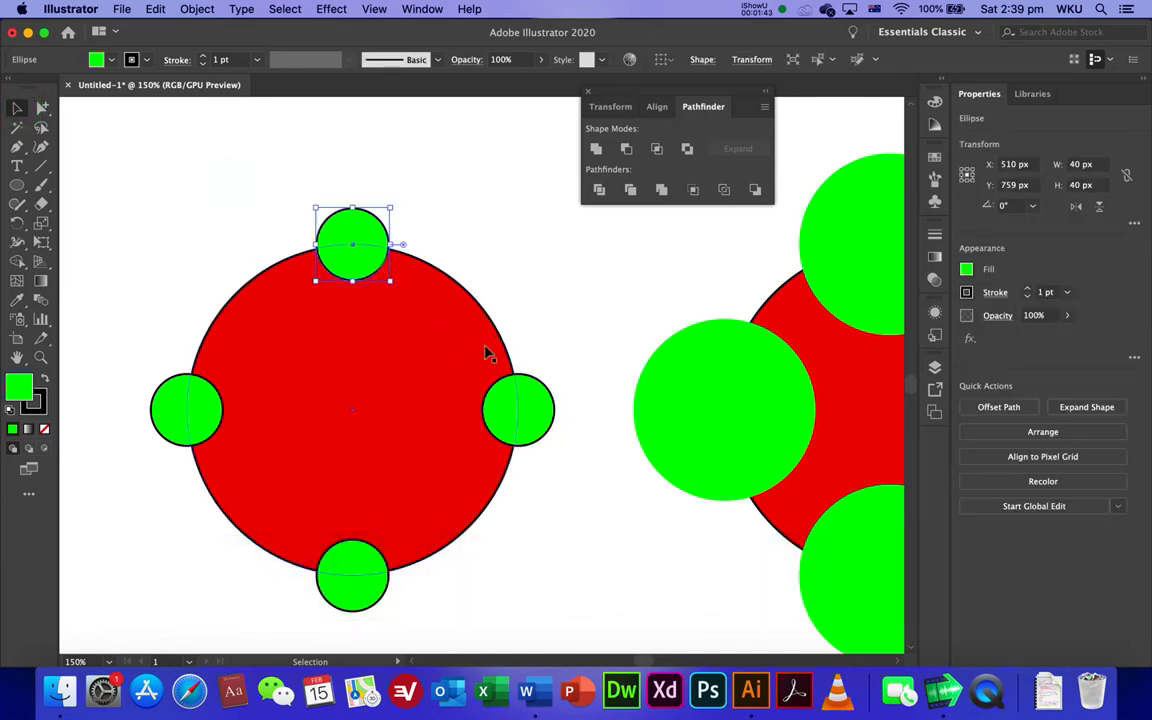
shift+click(537, 385)
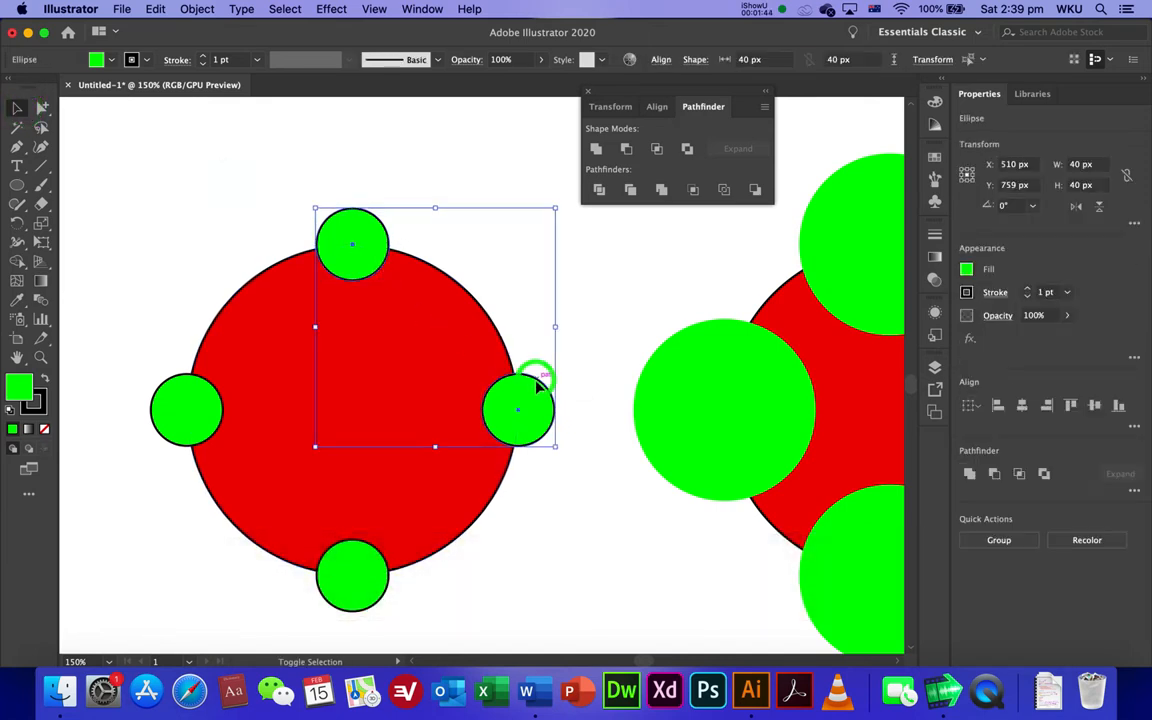
shift+click(347, 540)
shift+click(166, 378)
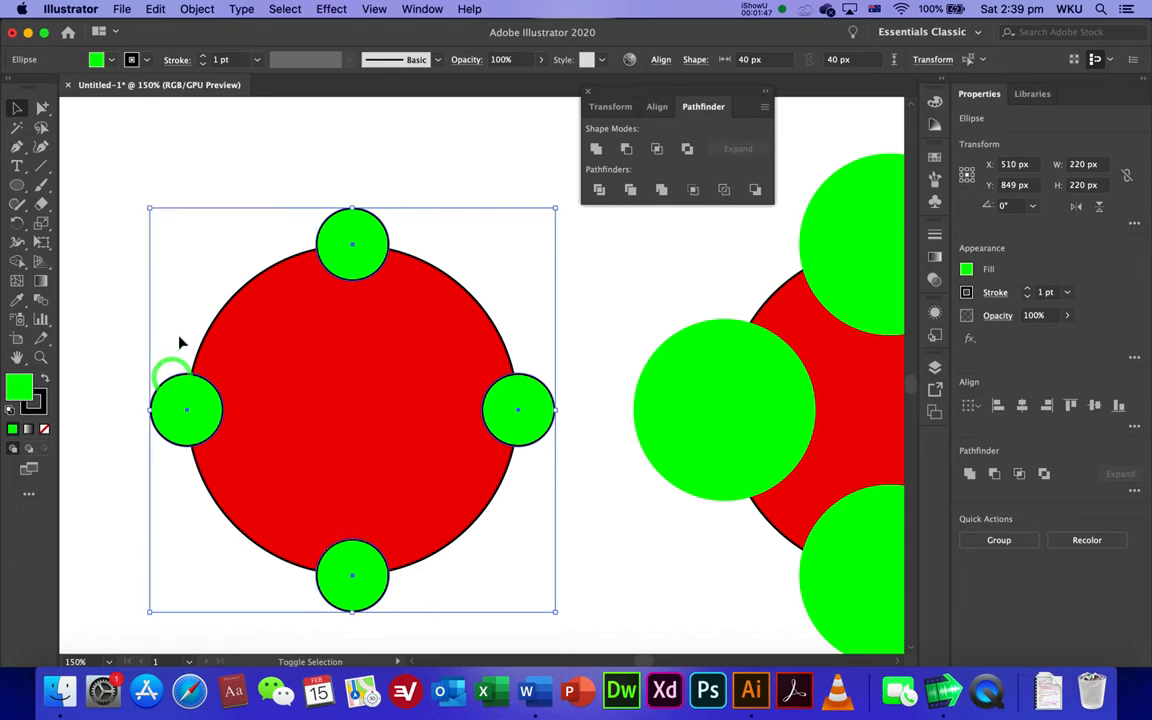
click(199, 9)
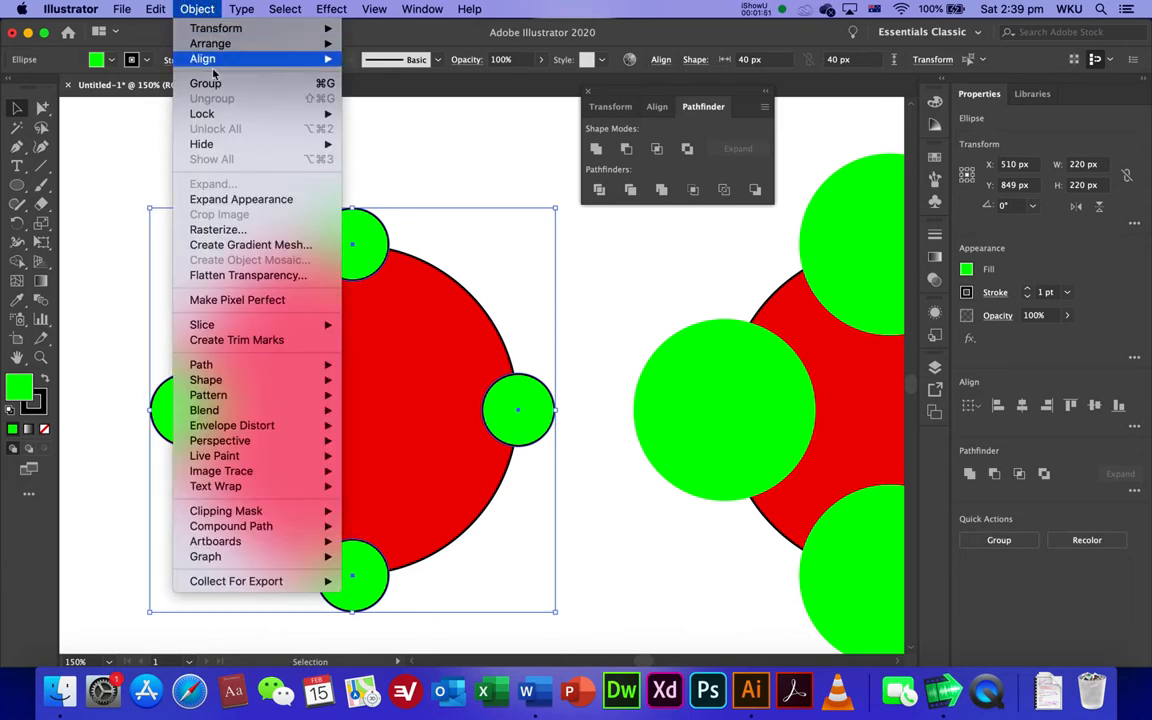
click(241, 85)
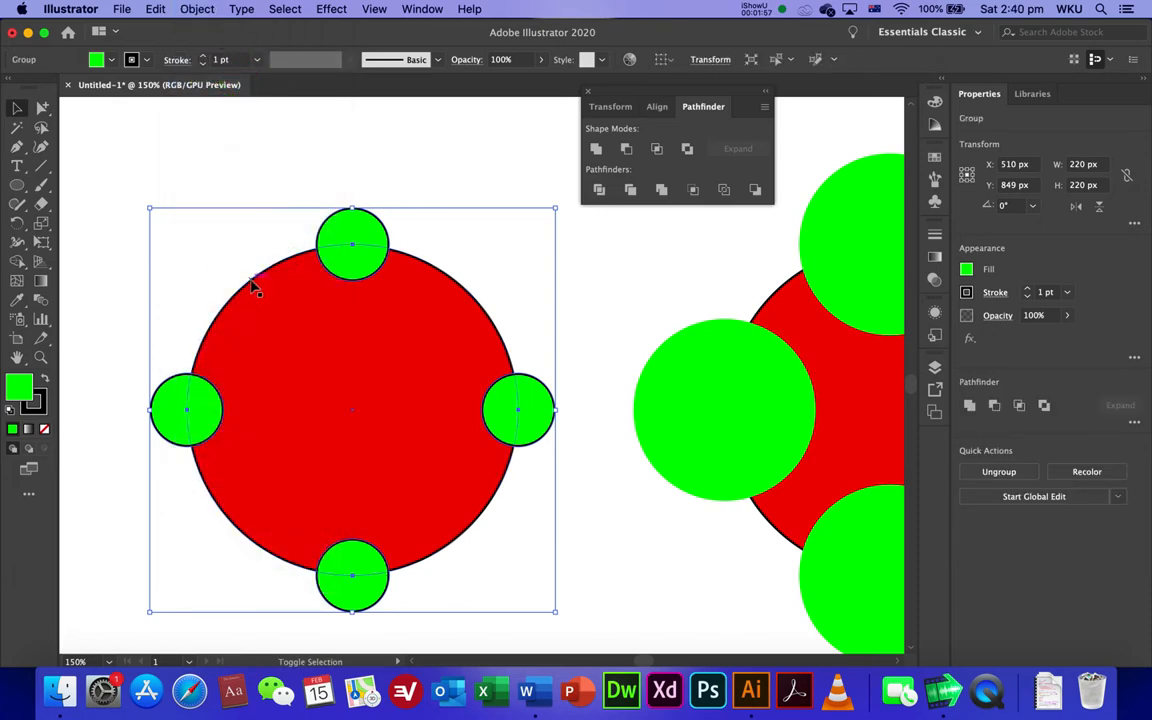
- Add the large red circle to the selection and cut the grouped small circles out of it with Minus Front
shift+click(253, 287)
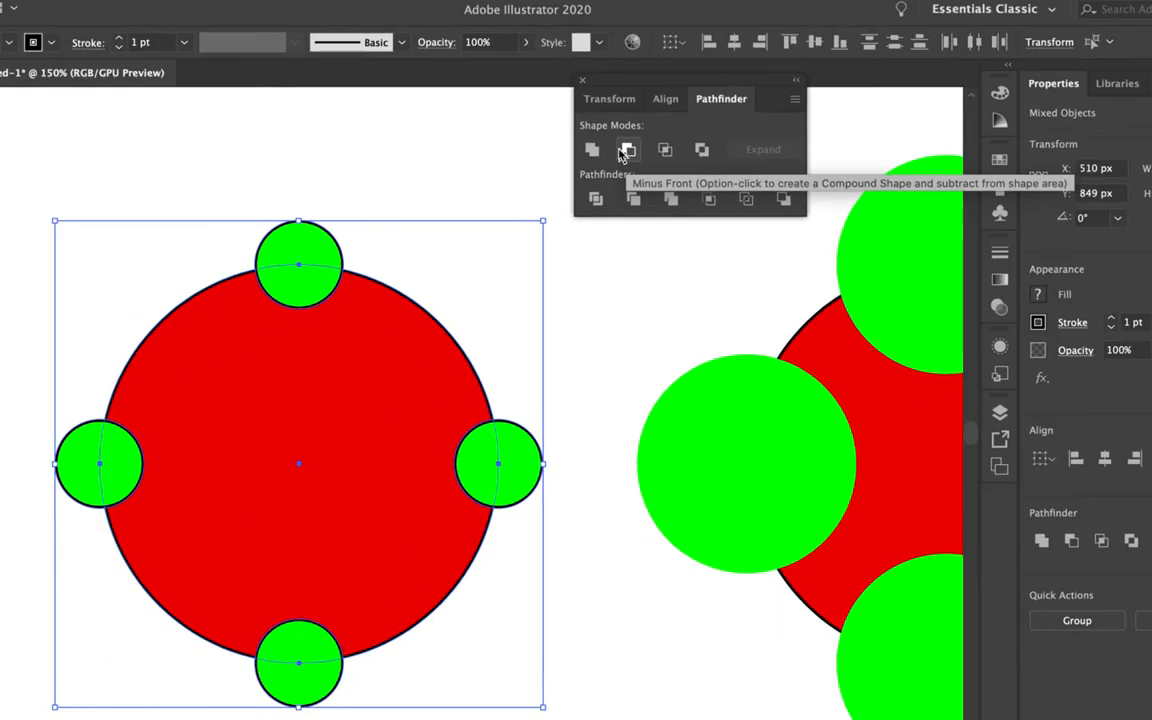
click(630, 152)
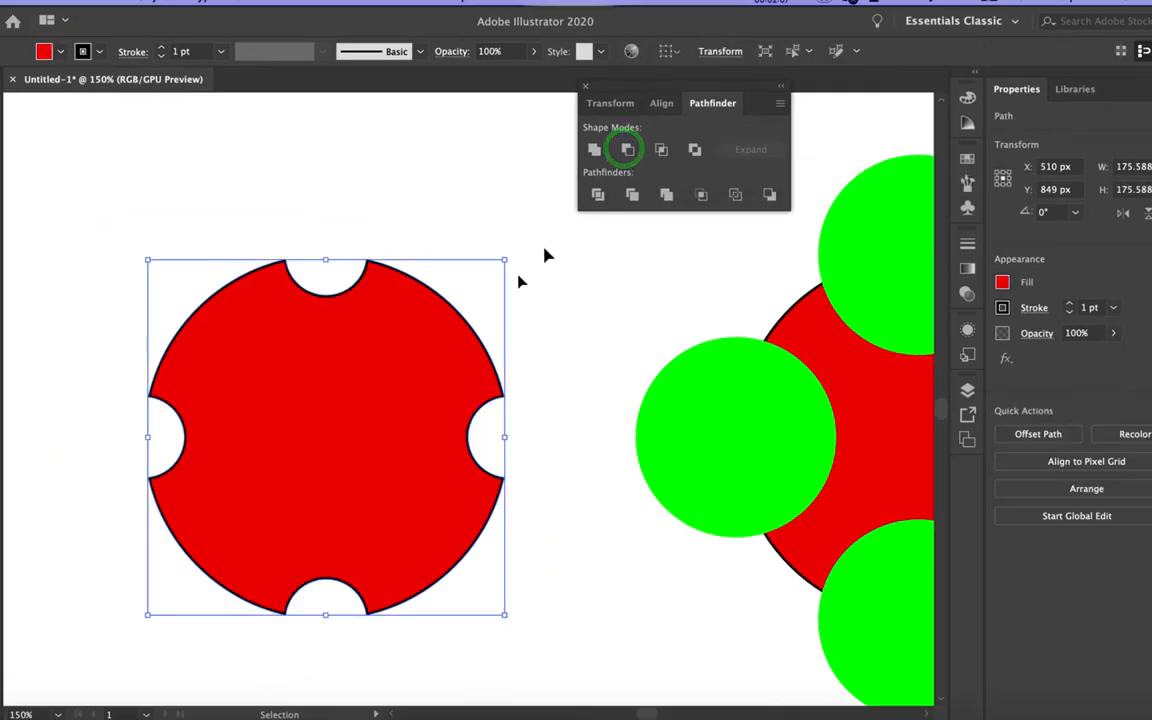
click(550, 310)
- Select the four big green circles of the third figure and make them a compound path
drag(609, 321, 71, 300)
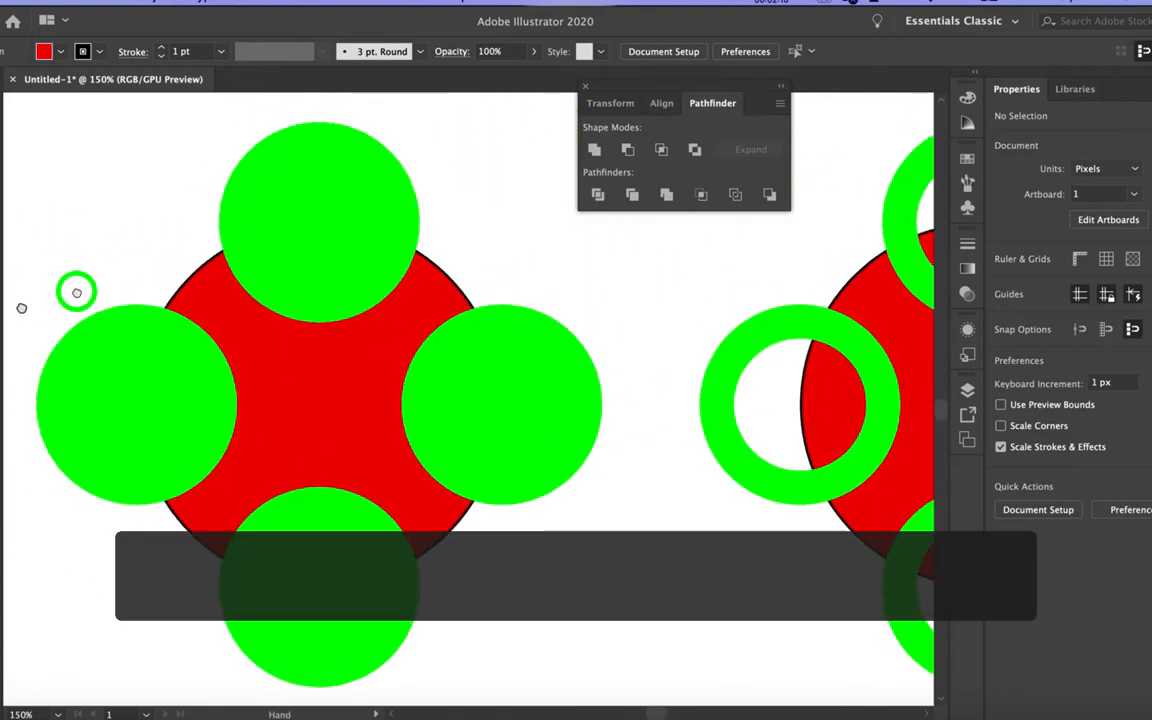
click(330, 168)
shift+click(499, 320)
shift+click(393, 540)
shift+click(120, 340)
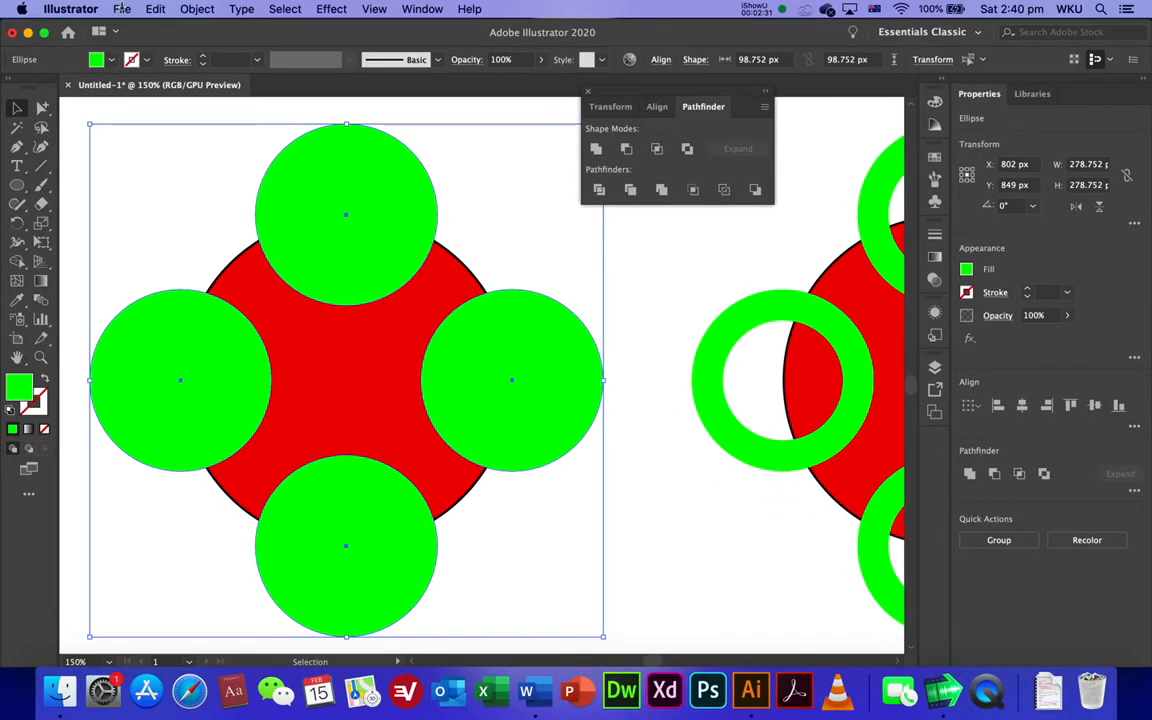
click(196, 10)
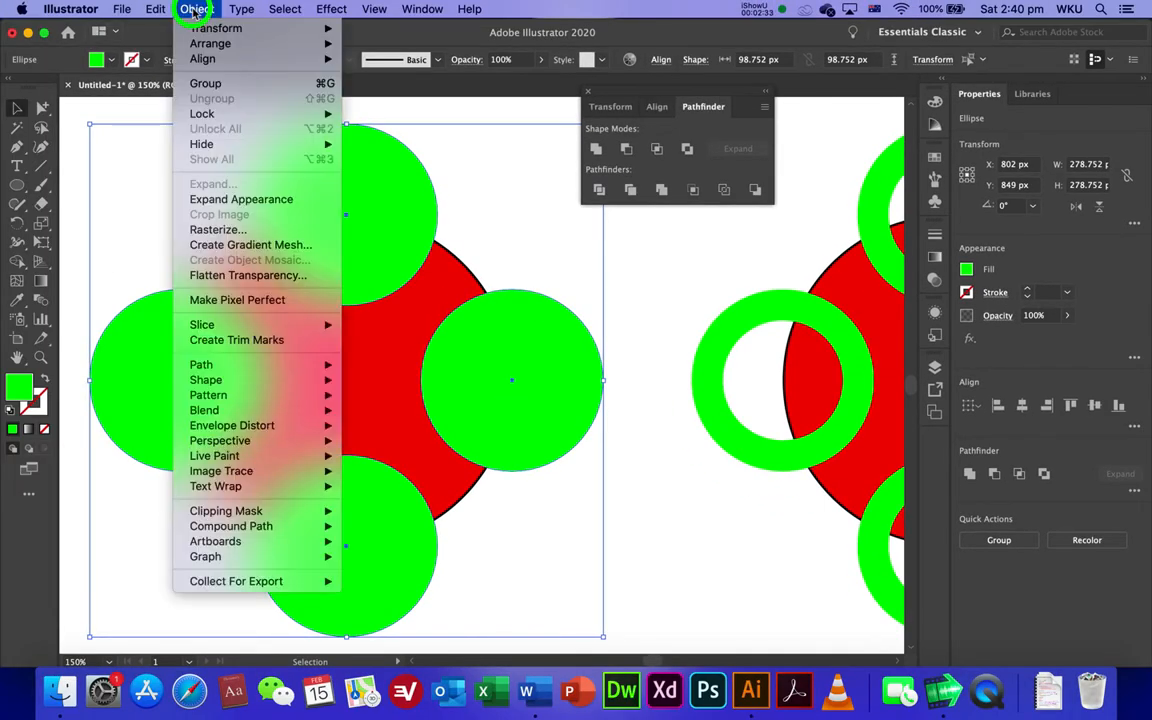
mouse_move(265, 530)
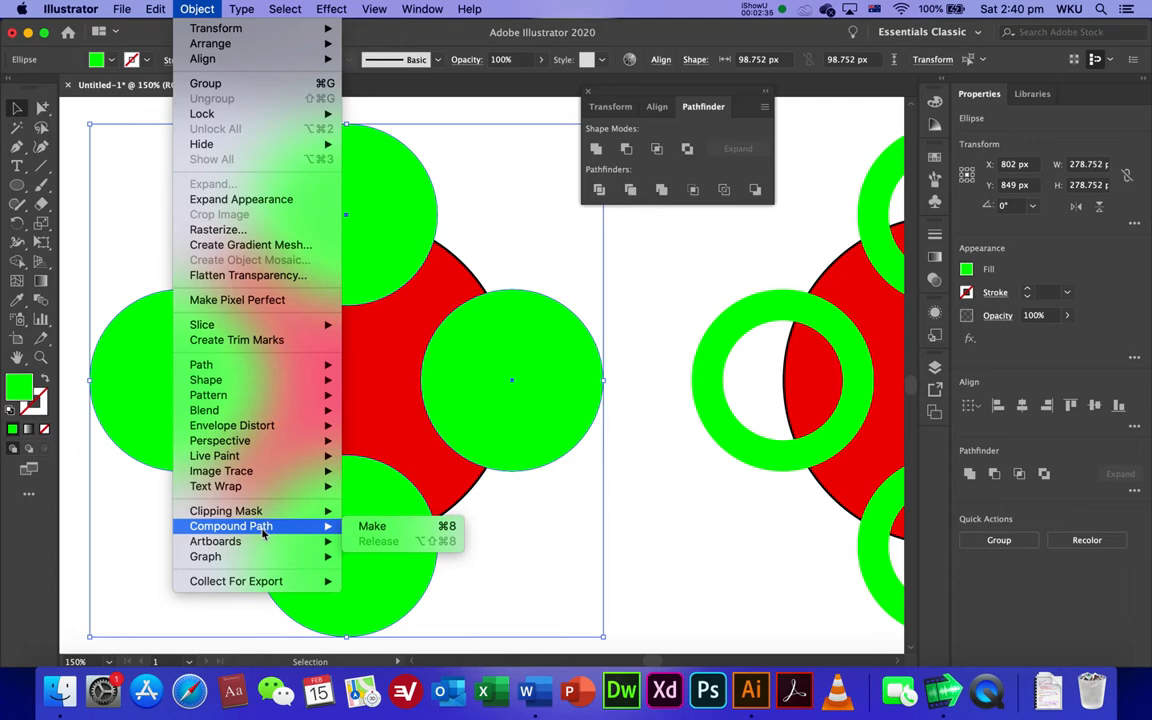
click(393, 528)
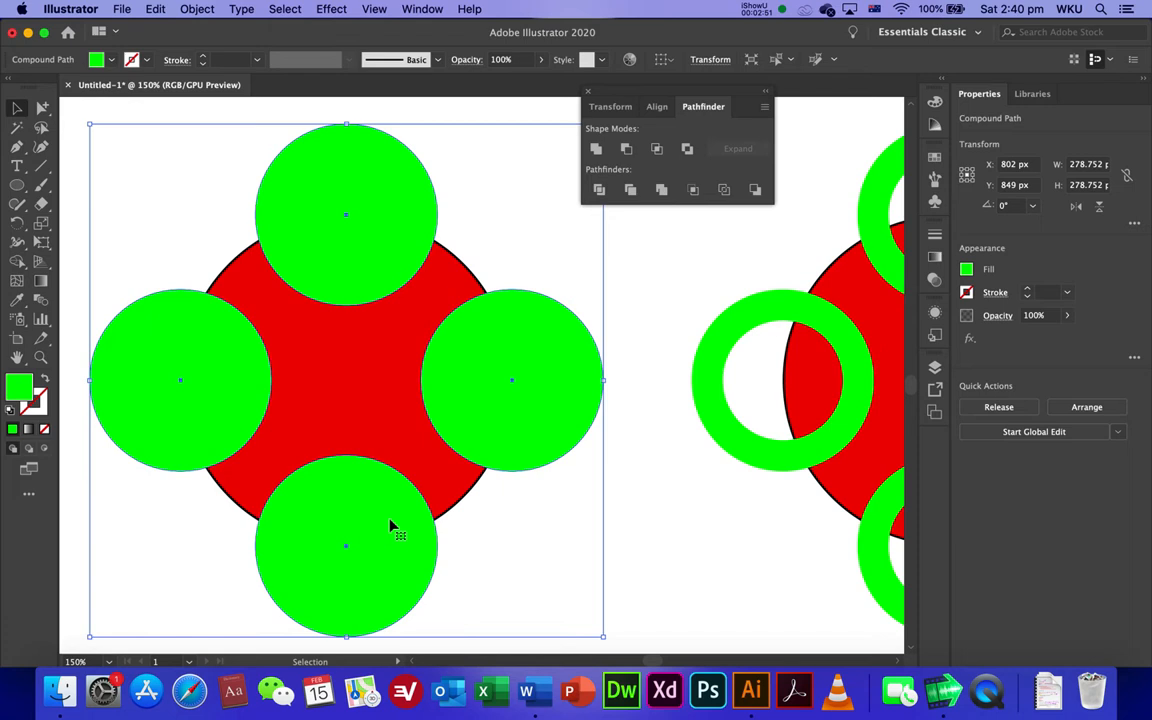
- Add the third figure's red circle to the selection and keep only the overlapping areas with Intersect
shift+click(470, 278)
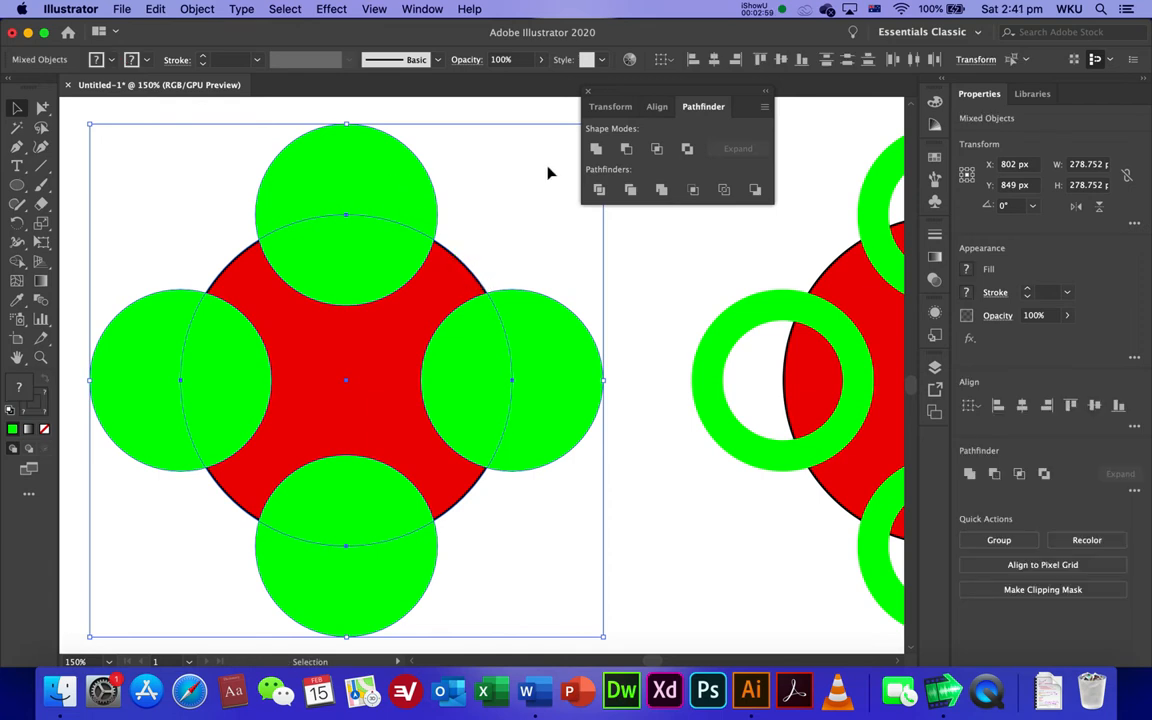
click(656, 149)
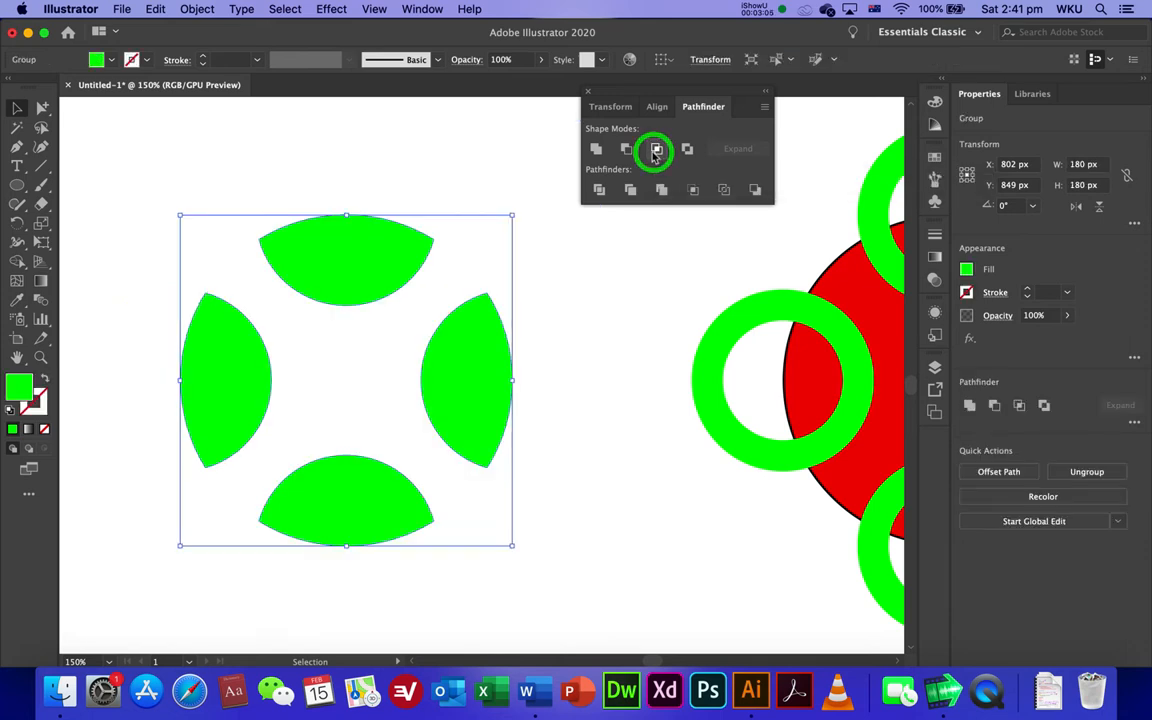
click(136, 162)
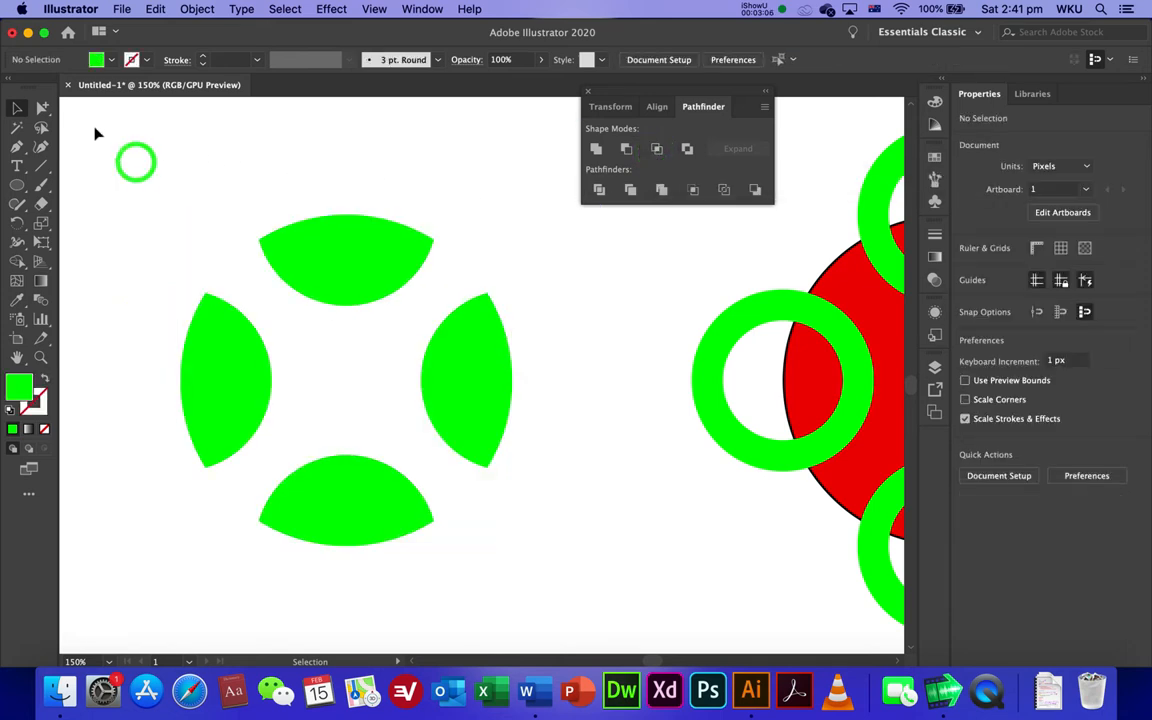
- Within the third figure's intersected group, fill the upper segment blue and the left segment red
click(40, 108)
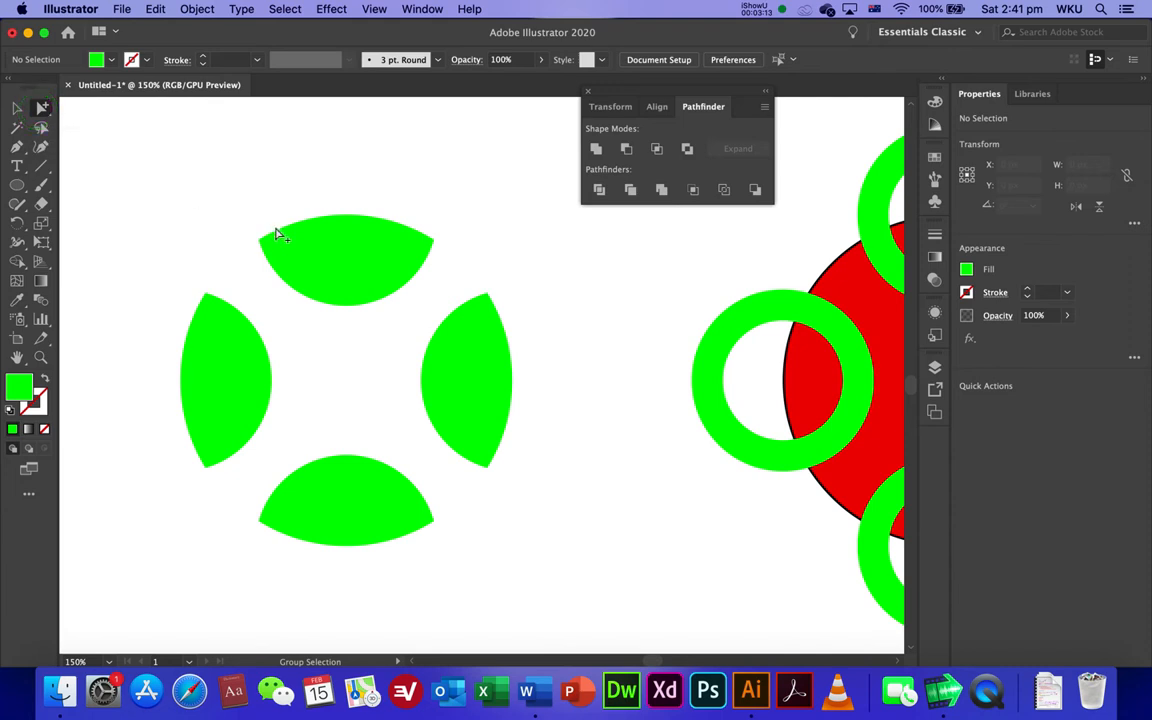
click(278, 234)
click(111, 62)
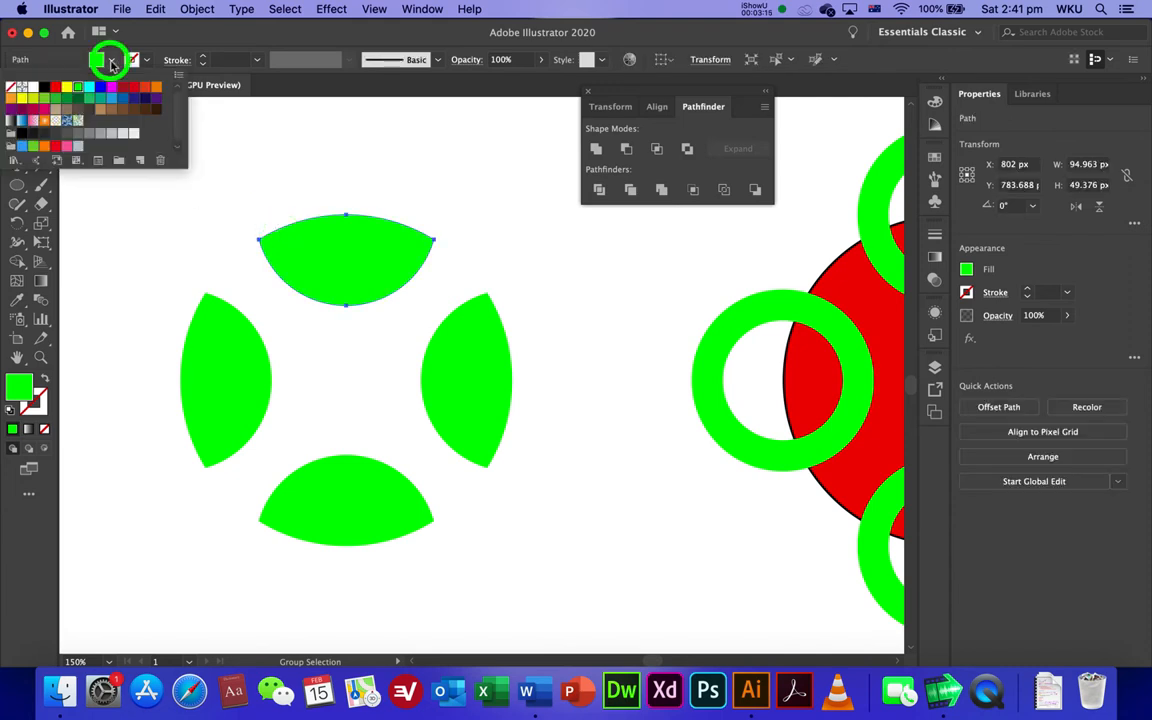
click(100, 87)
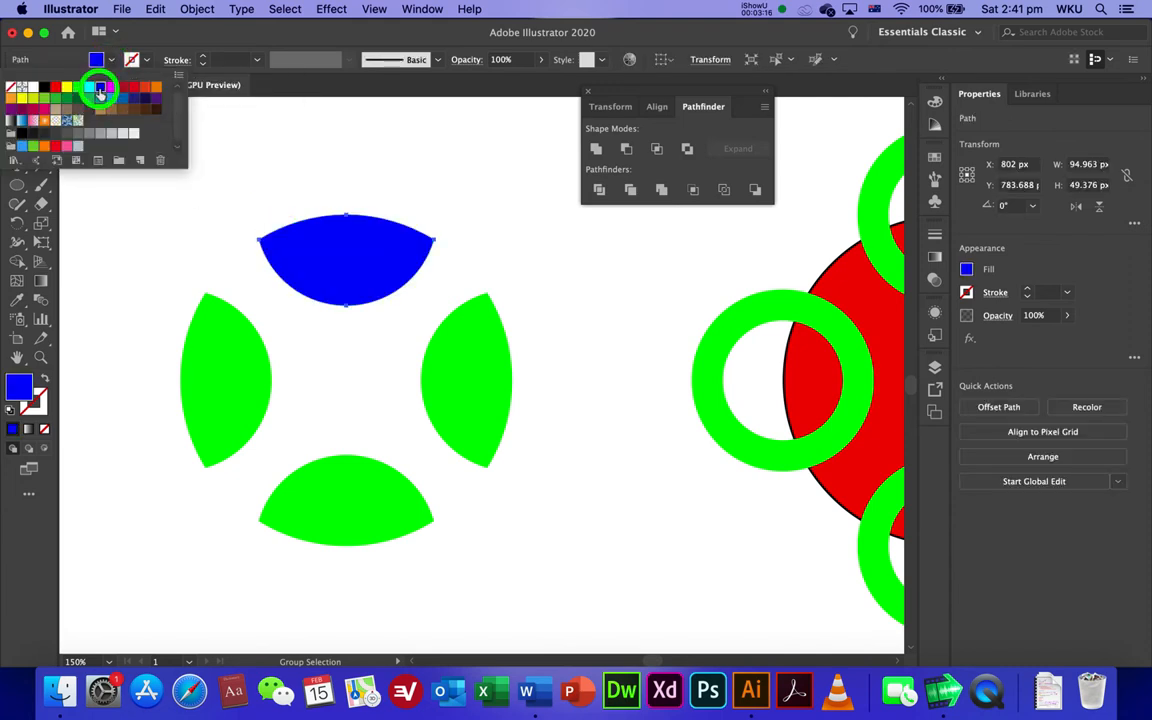
click(186, 264)
click(206, 300)
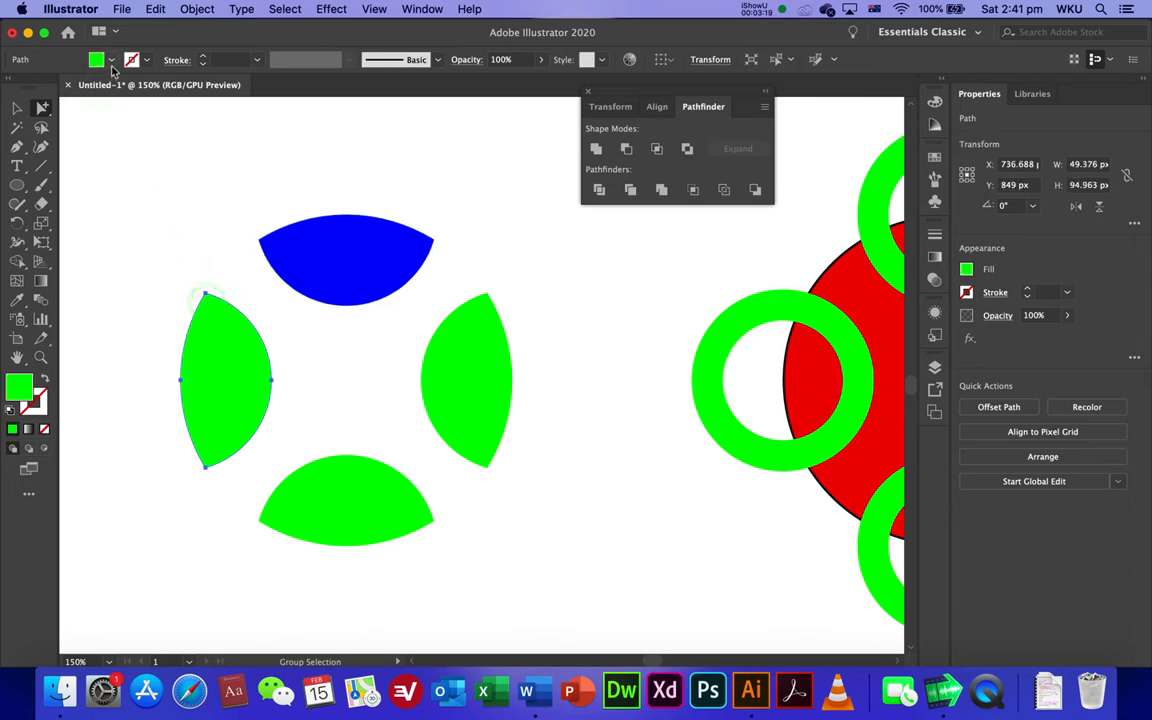
click(111, 62)
click(55, 87)
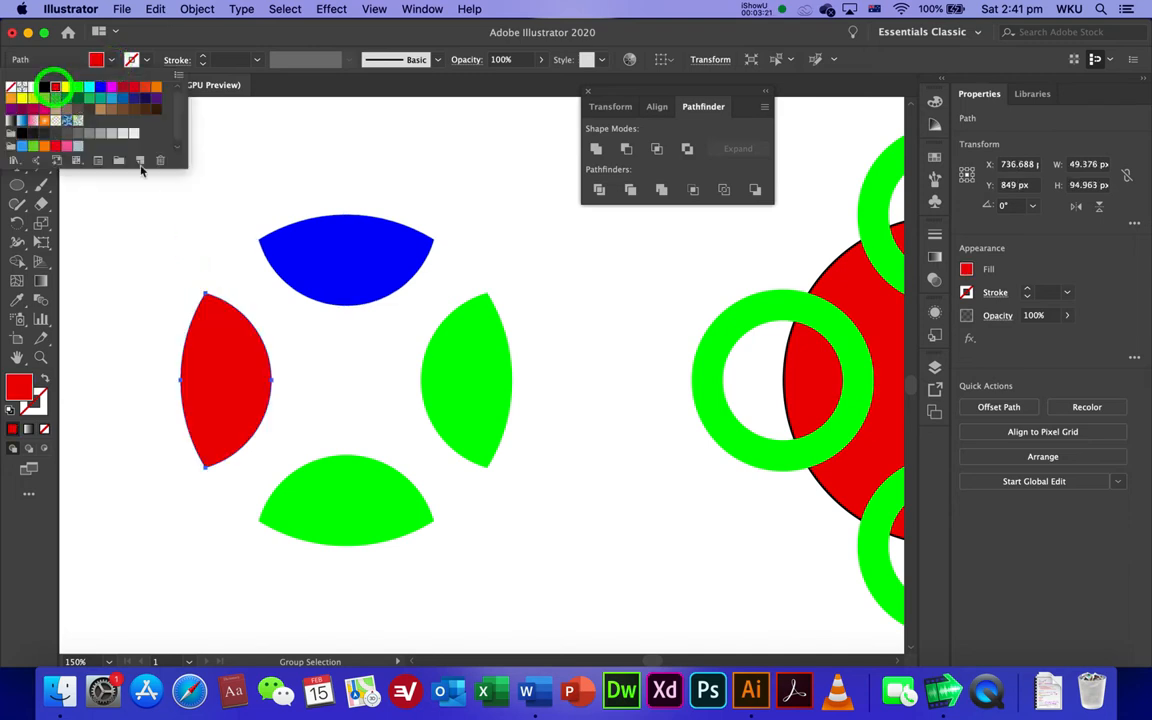
- Fill the third figure's right segment orange and deselect it
click(430, 333)
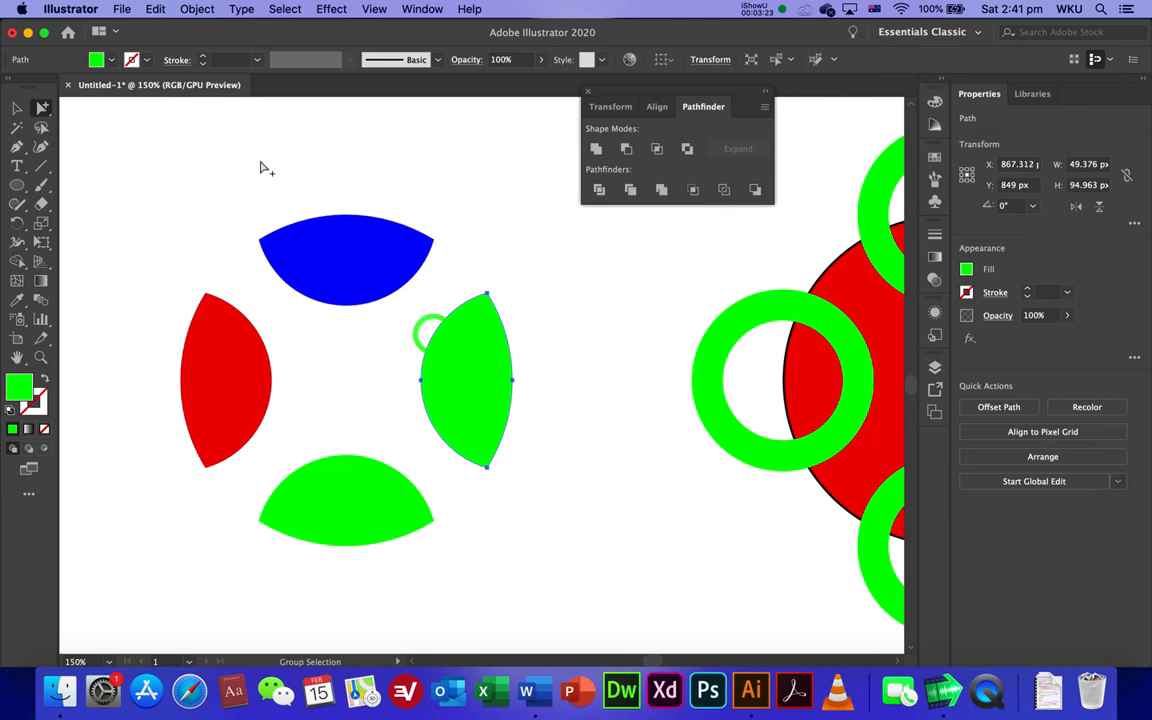
click(111, 60)
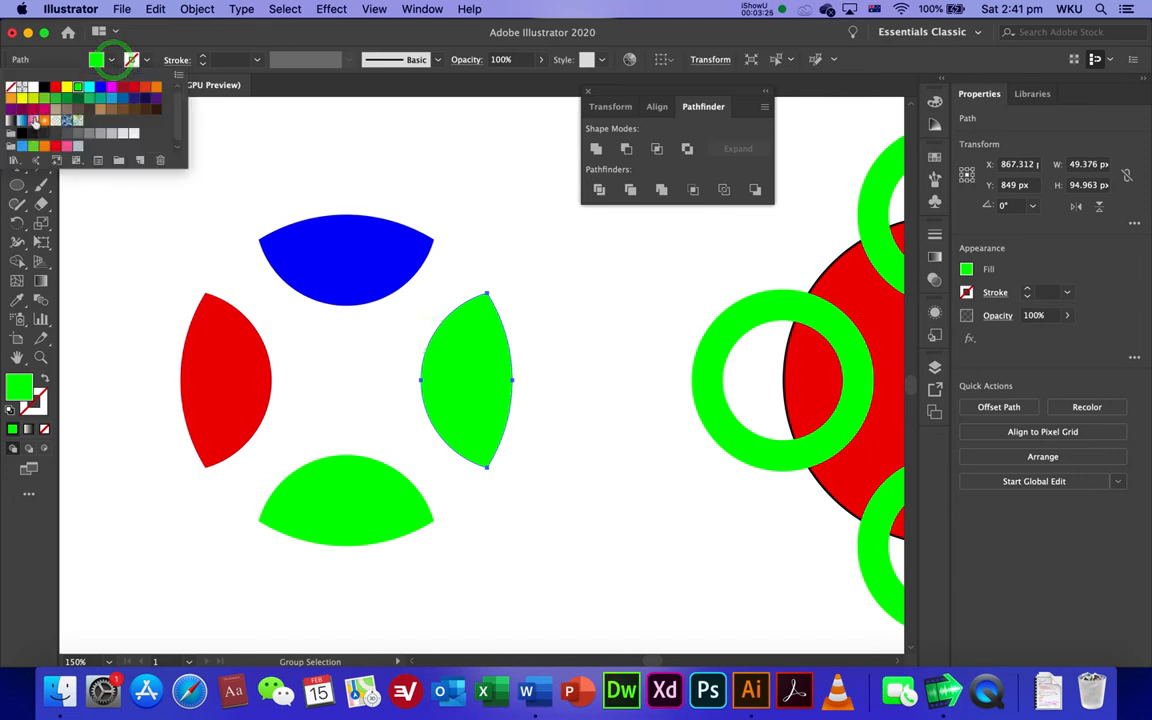
click(42, 145)
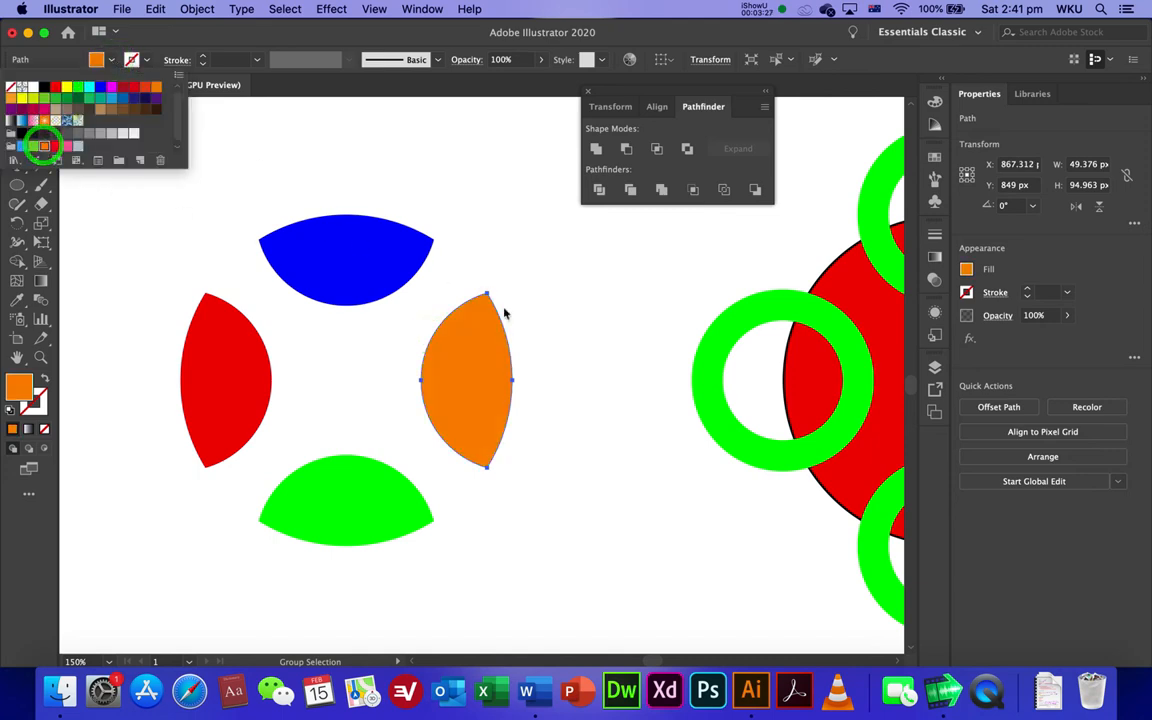
click(549, 315)
click(617, 335)
- Select the four green rings of the fourth figure and expand their strokes into filled shapes
drag(532, 332, 75, 312)
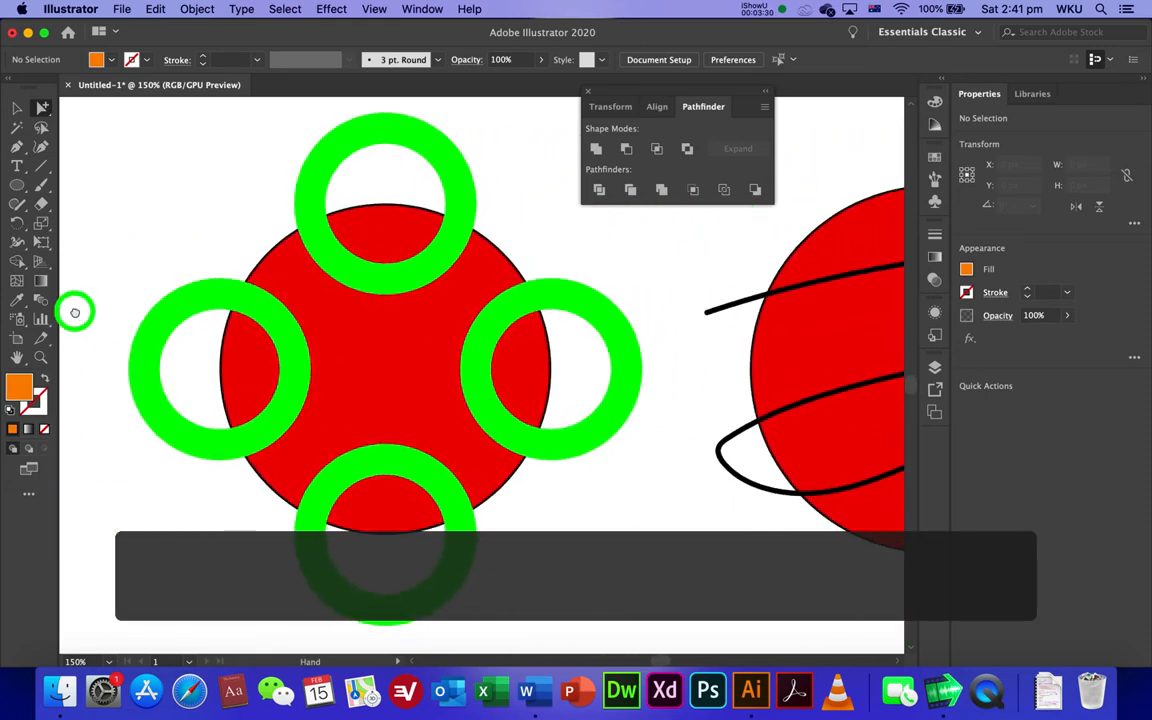
click(294, 217)
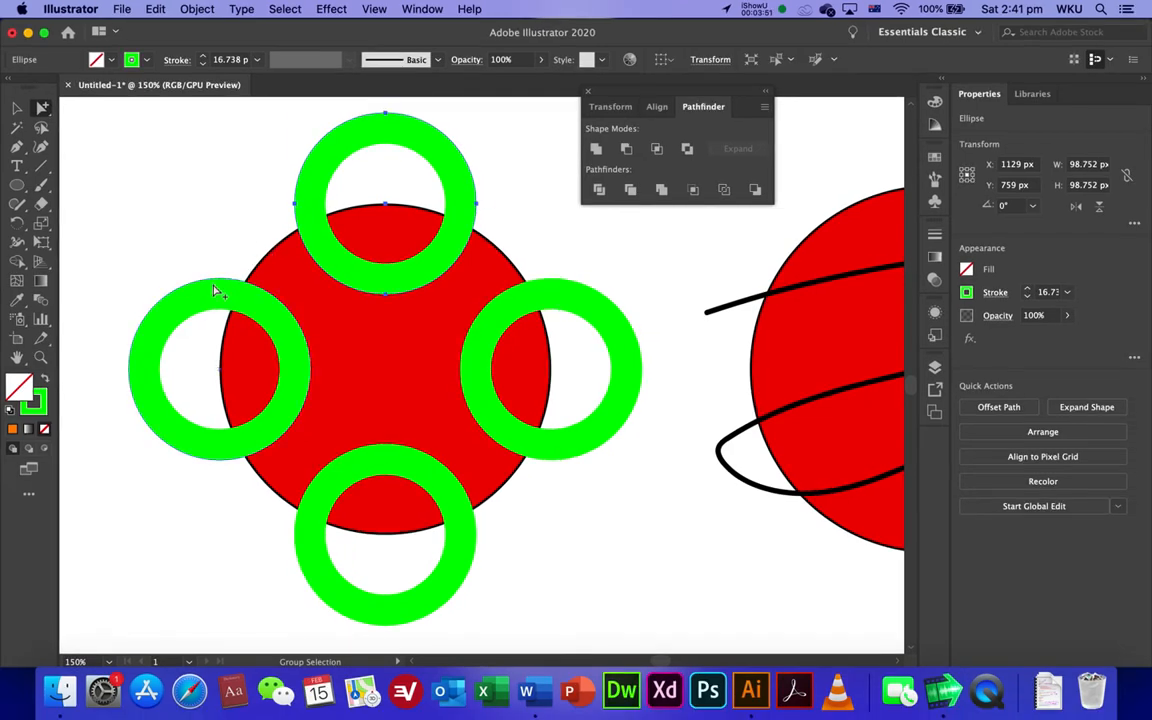
click(16, 108)
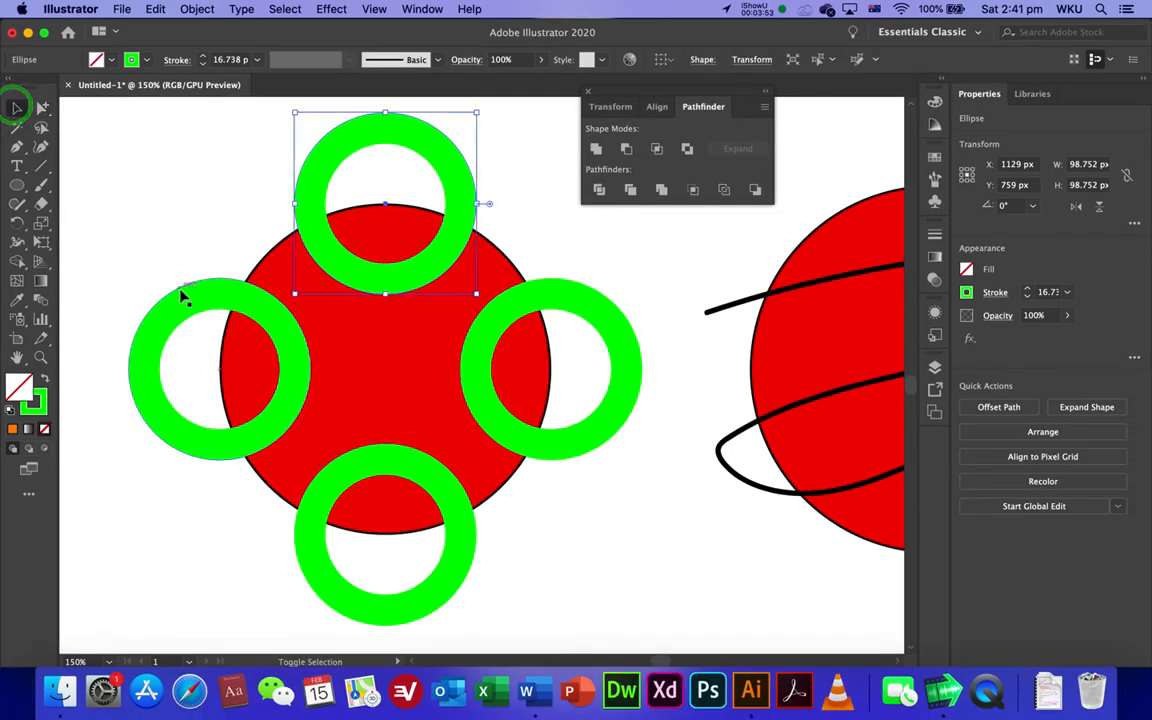
shift+click(178, 284)
shift+click(328, 503)
shift+click(558, 307)
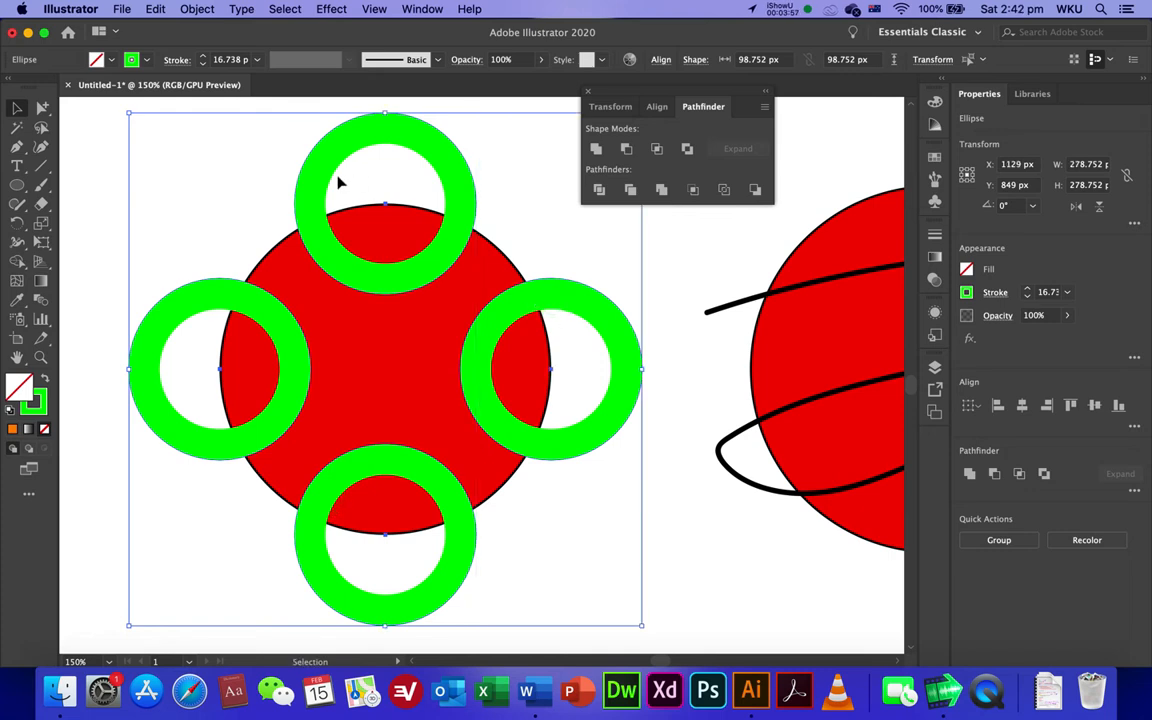
click(199, 9)
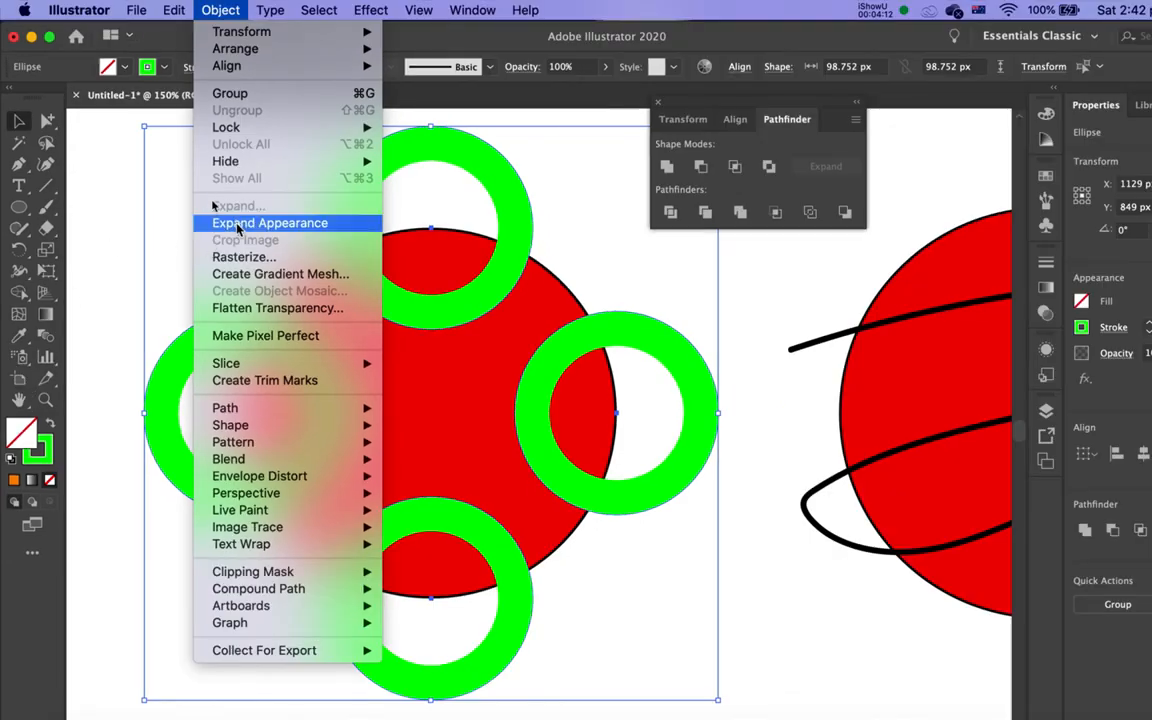
click(237, 224)
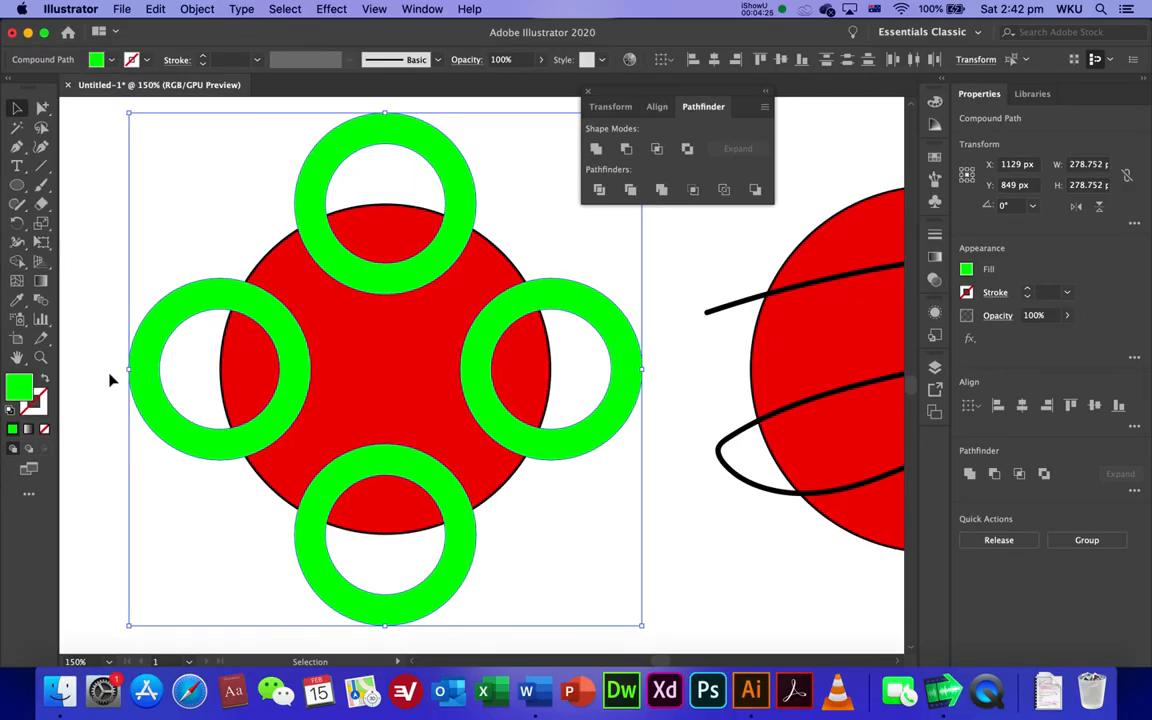
- Combine the four expanded green rings into one compound path
click(203, 10)
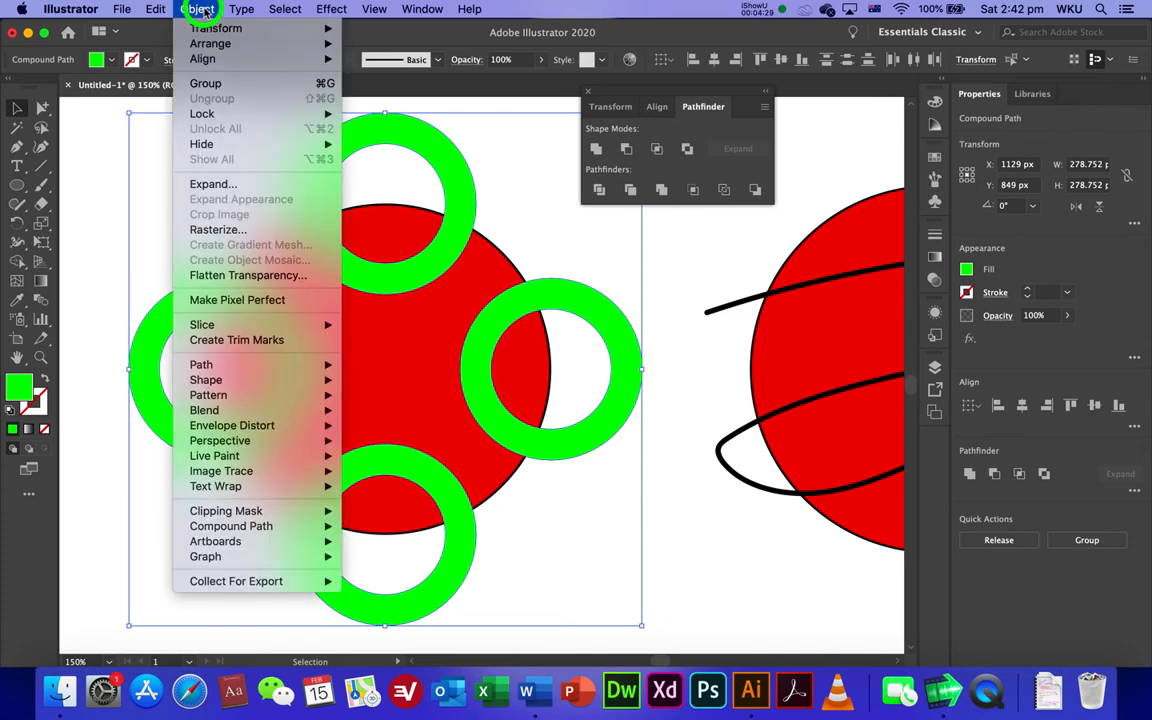
mouse_move(250, 530)
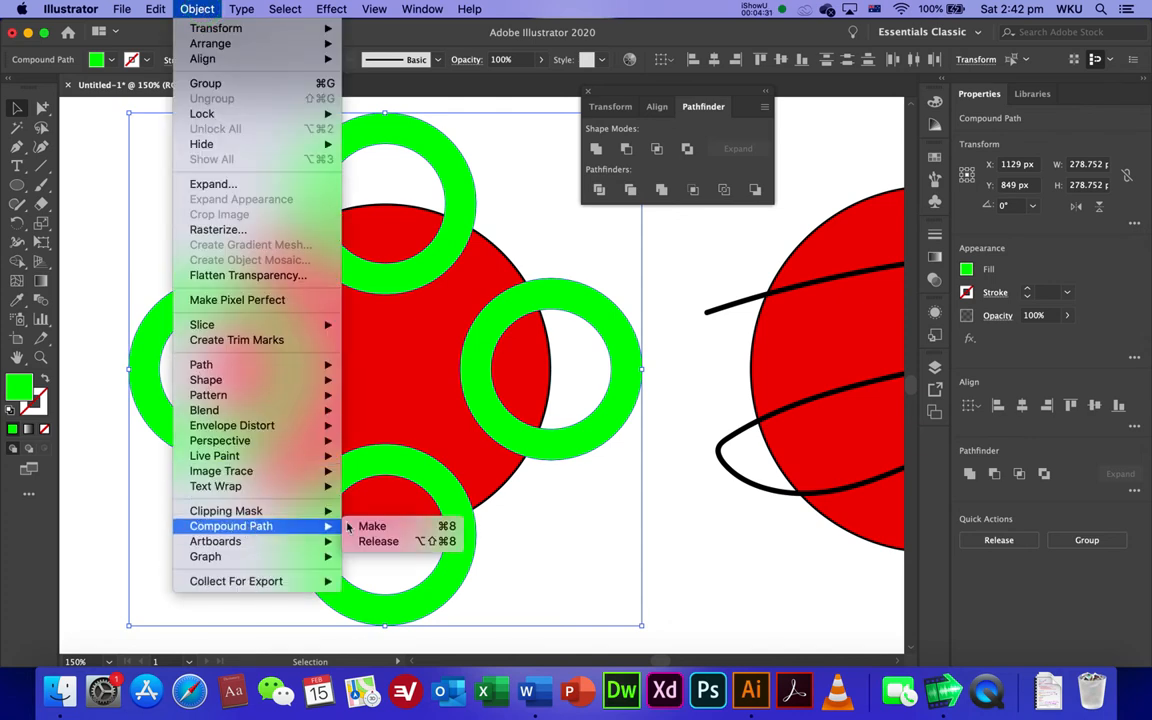
click(400, 527)
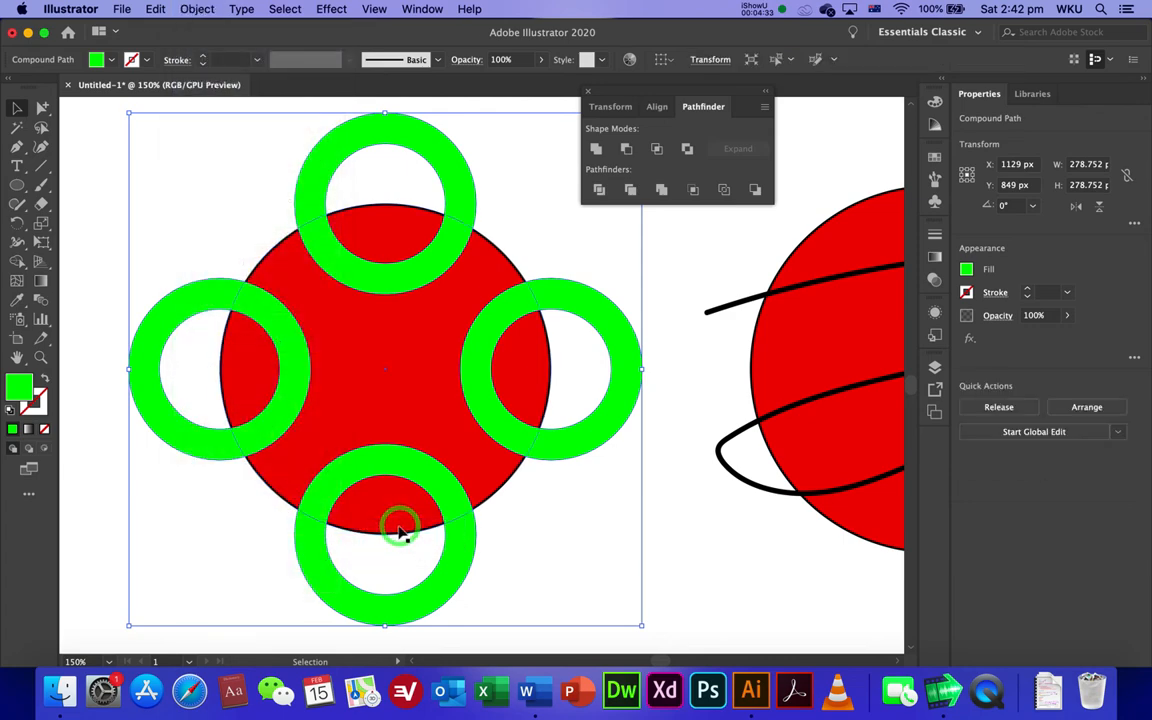
- Add the fourth figure's red circle to the selection, apply Exclude to knock out the overlaps, and deselect the result
shift+click(507, 476)
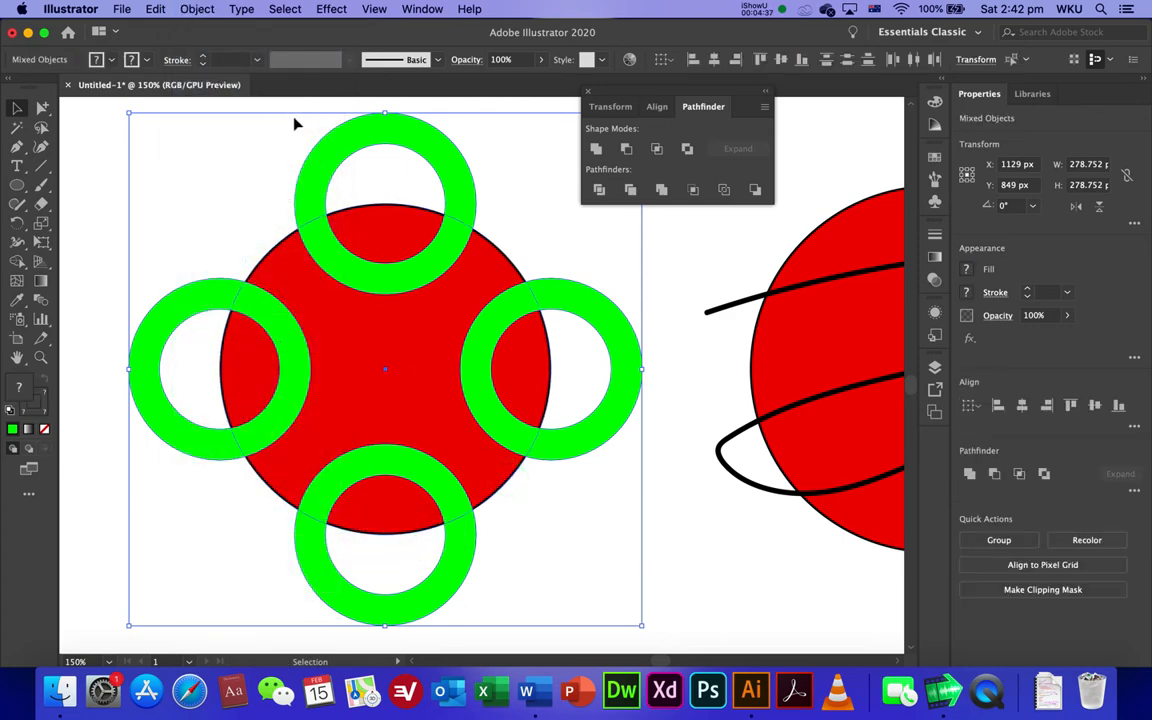
click(686, 150)
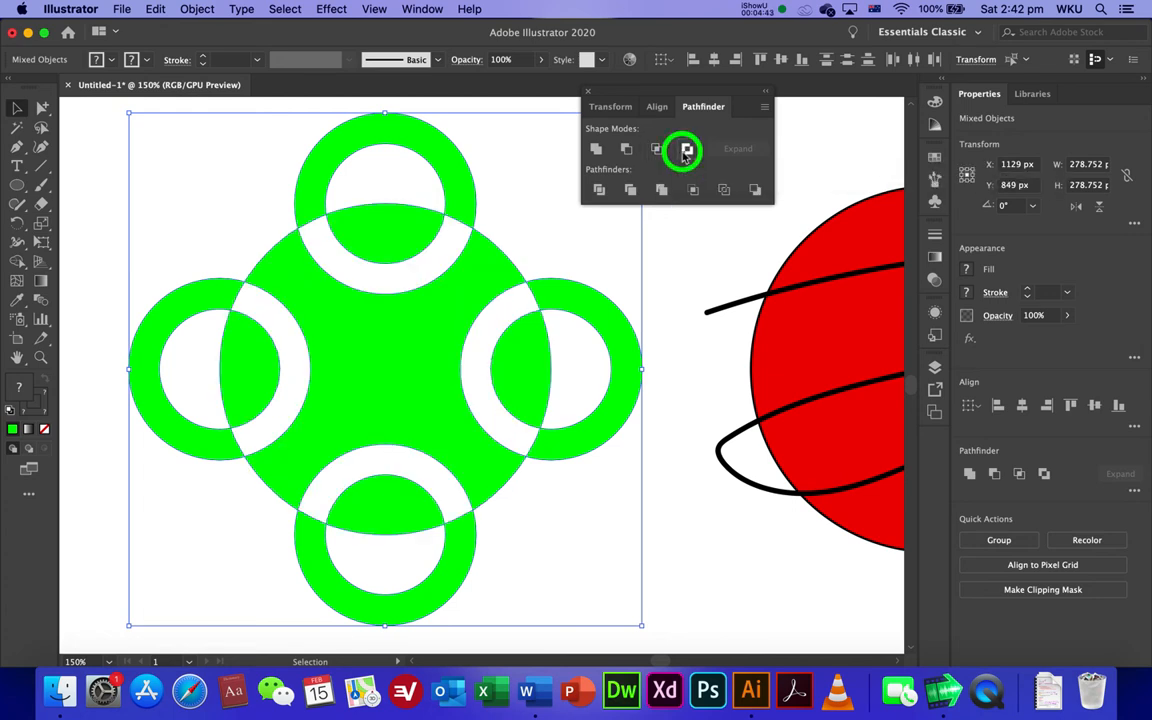
click(680, 370)
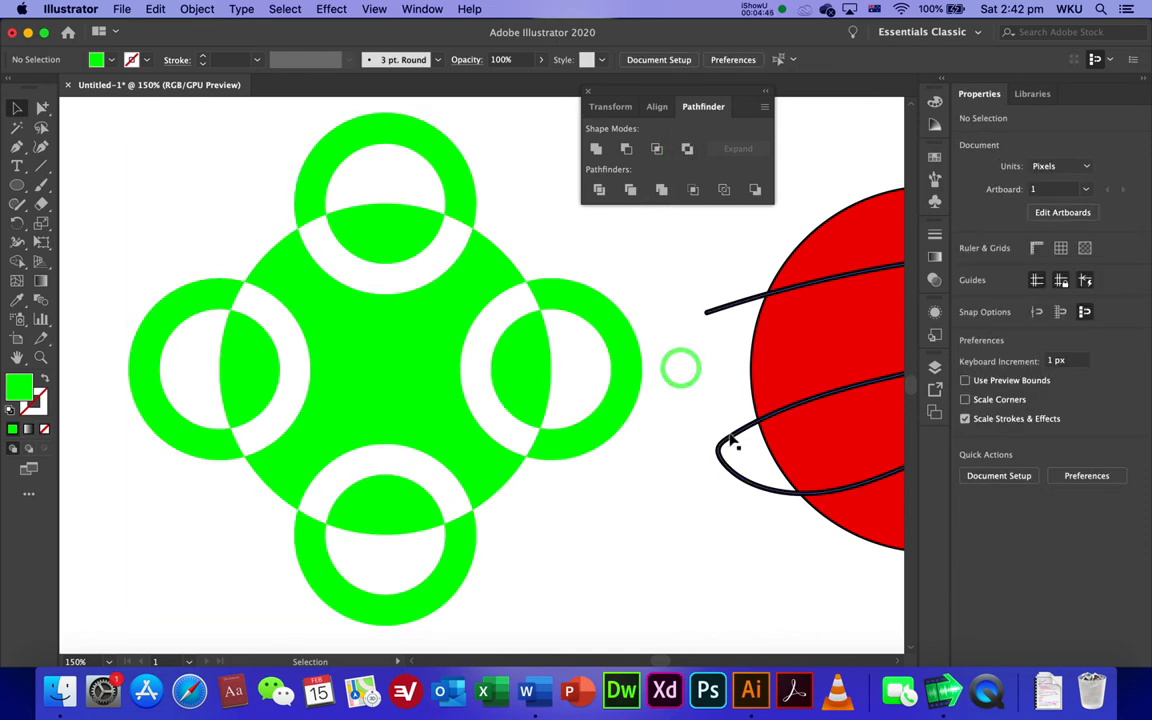
- Select the fifth figure's red circle together with its curved black line and split the circle with Divide
drag(679, 363, 301, 404)
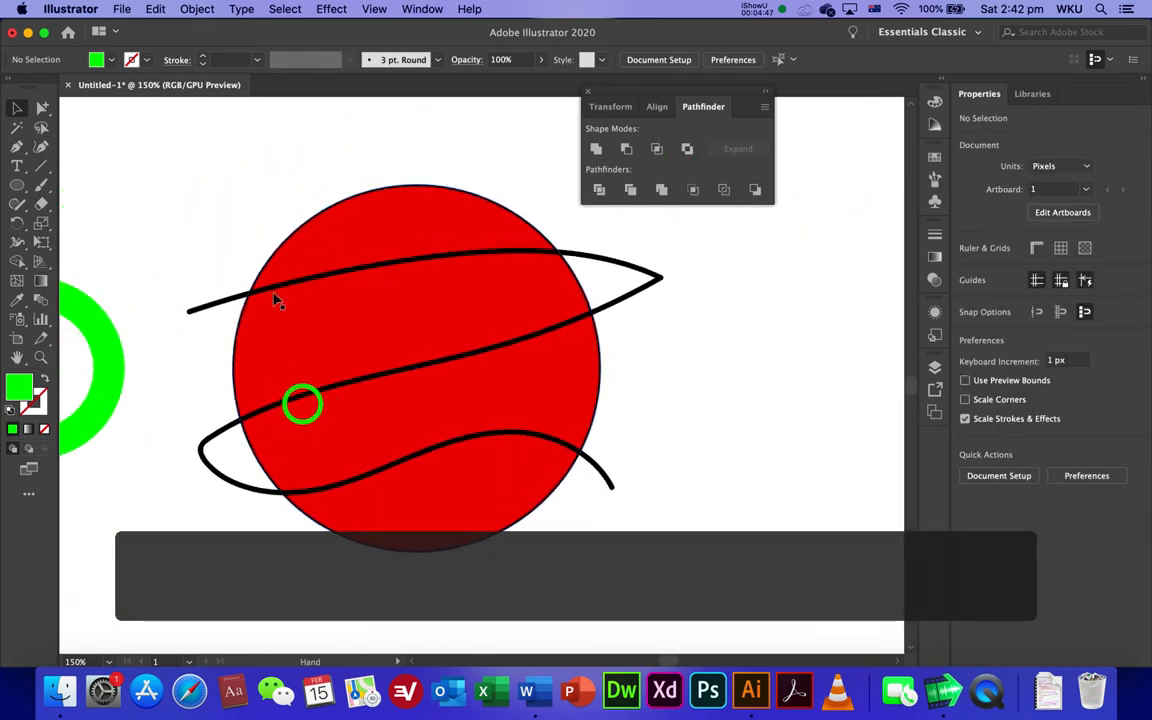
drag(232, 173, 638, 560)
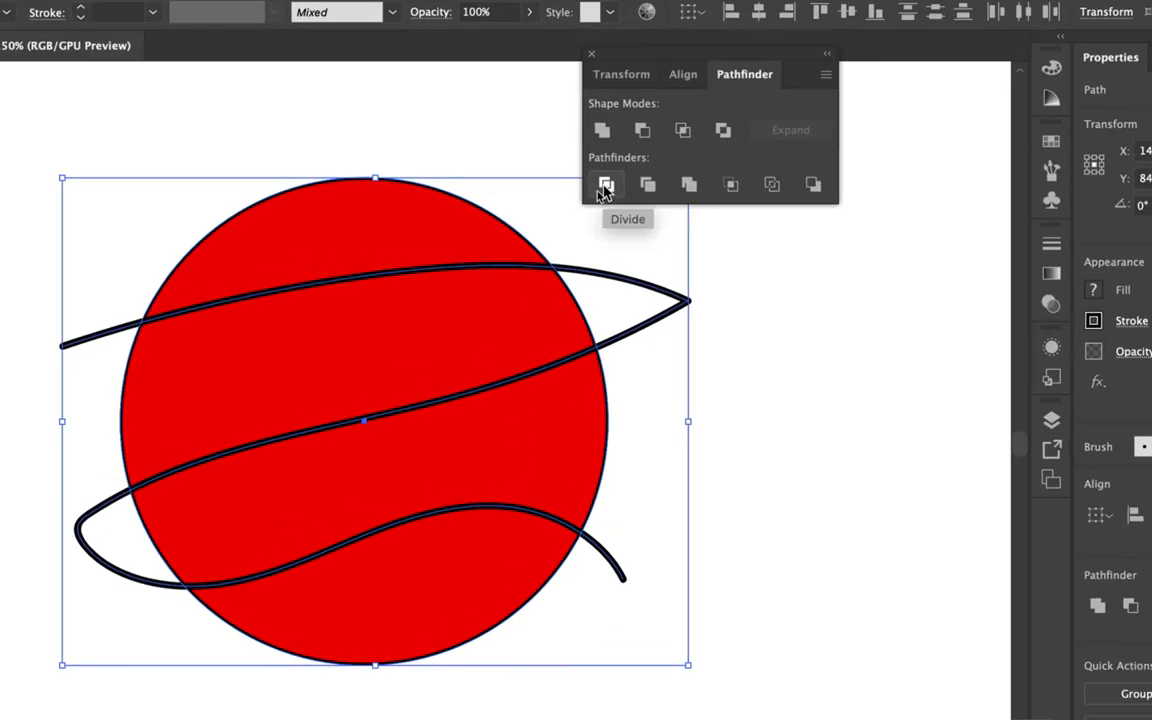
click(604, 189)
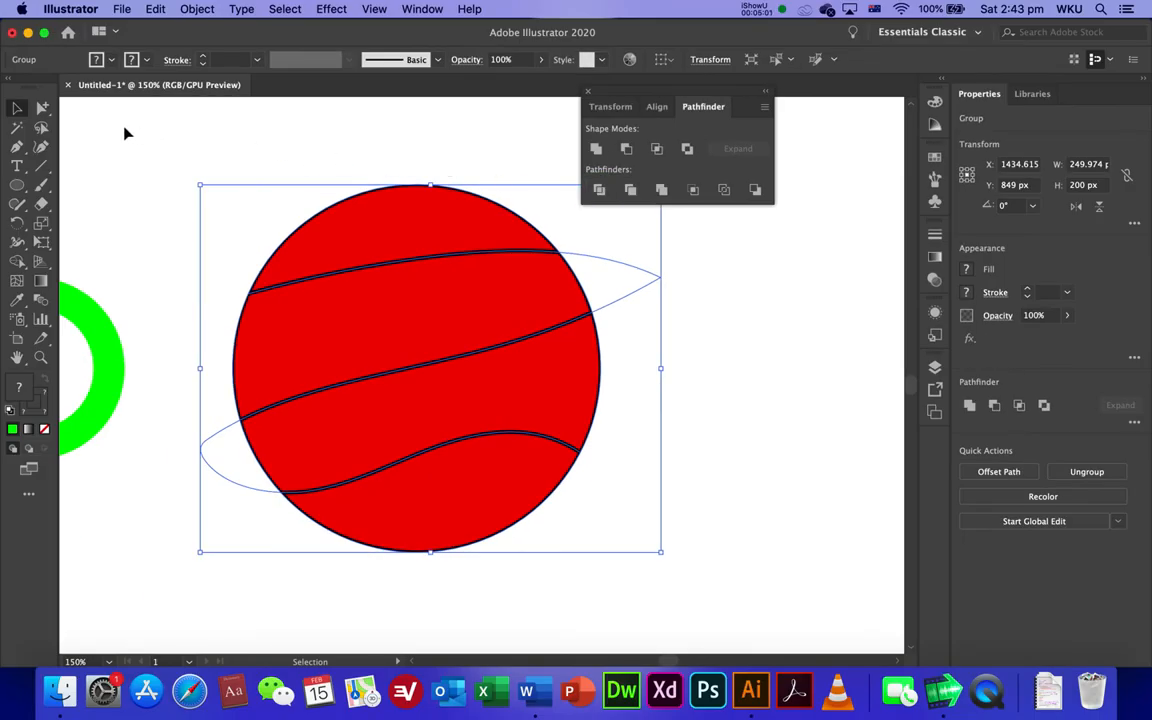
- Move the four pieces of the divided circle apart individually with Group Selection, leaving gaps between the bands
click(42, 109)
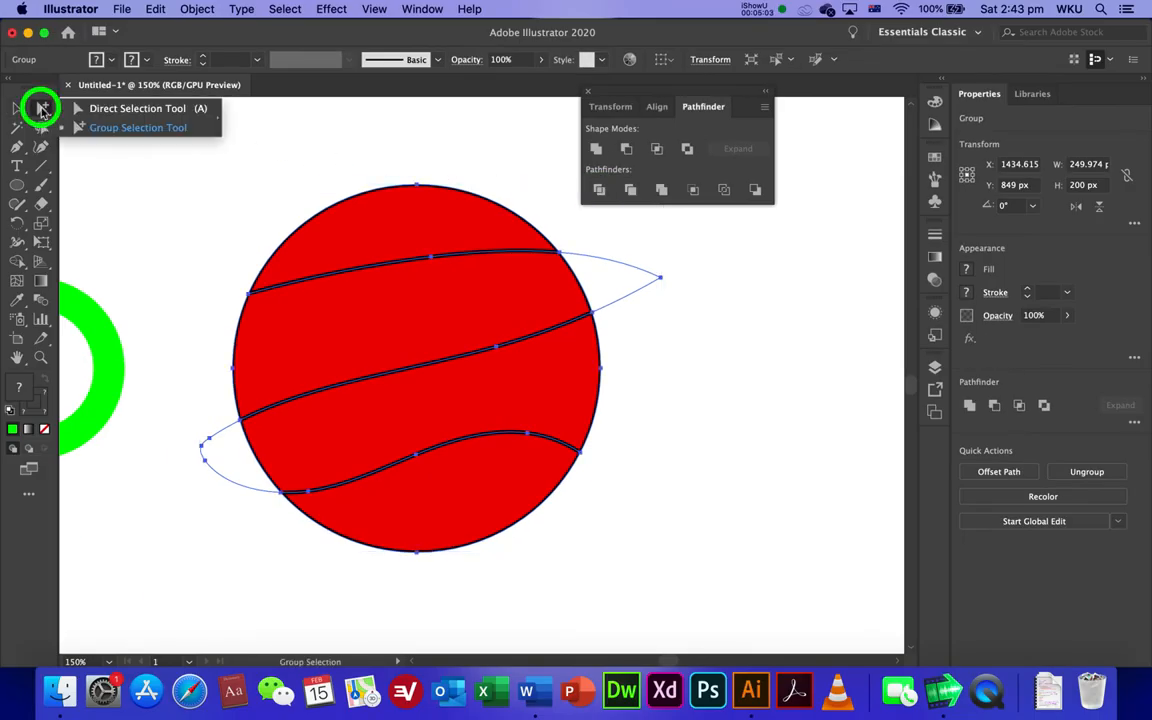
click(262, 160)
click(349, 213)
drag(349, 213, 342, 190)
drag(463, 296, 497, 287)
drag(480, 512, 483, 566)
drag(476, 405, 496, 427)
- Fill the divided circle's third band blue and its top piece bright green
click(111, 59)
click(100, 86)
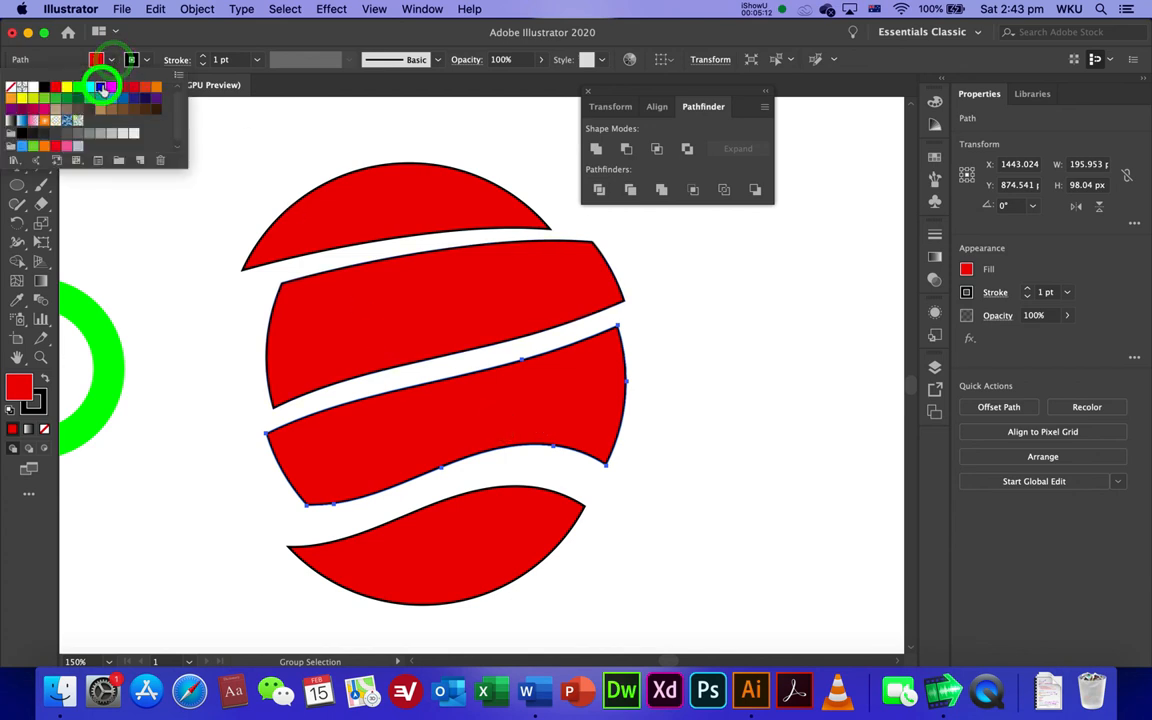
click(338, 230)
click(309, 188)
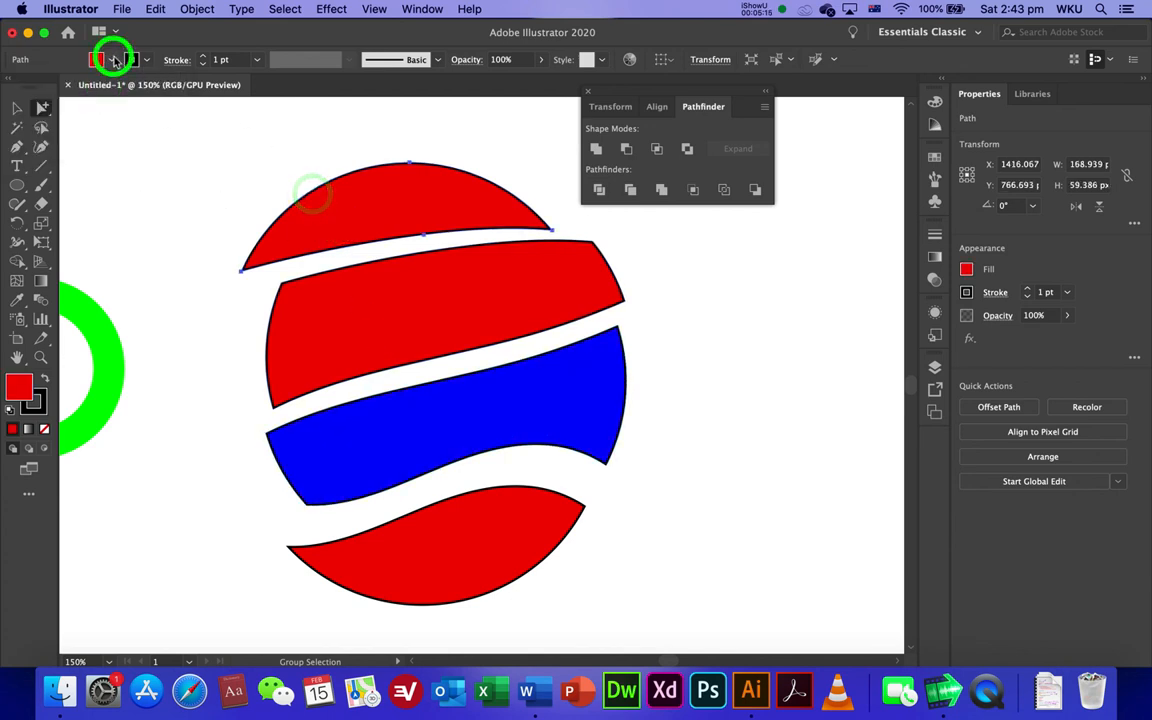
click(112, 59)
click(78, 87)
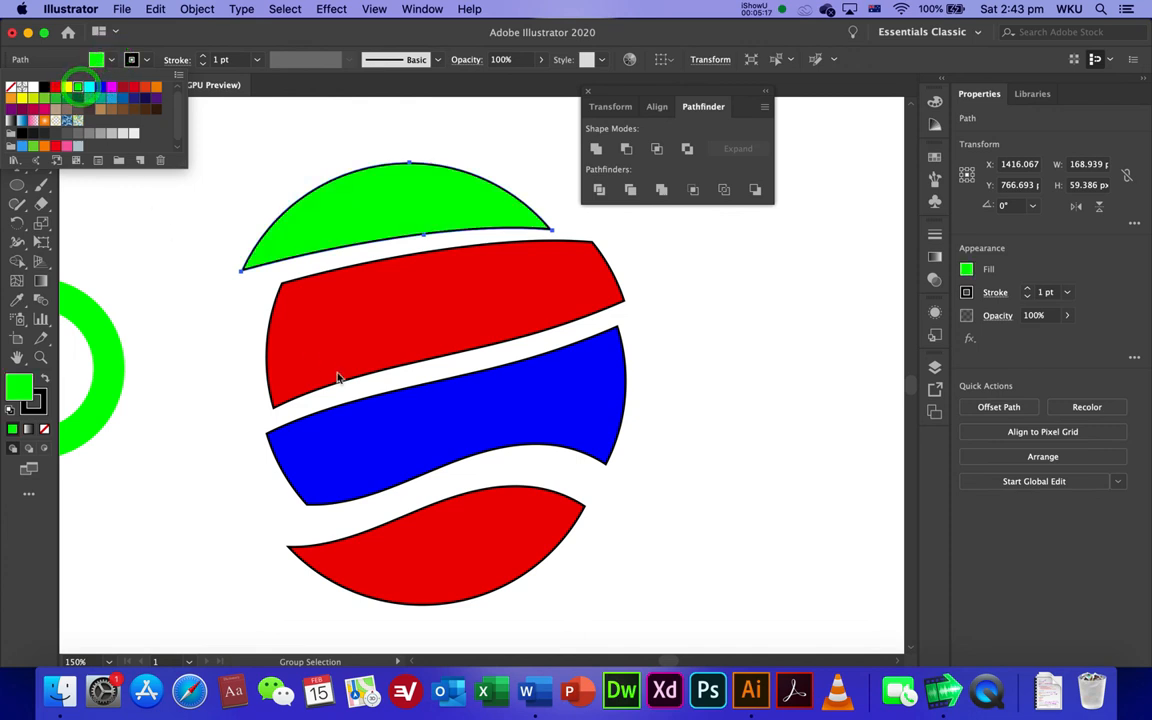
- Fill the bottom piece of the divided circle orange
click(463, 519)
click(454, 505)
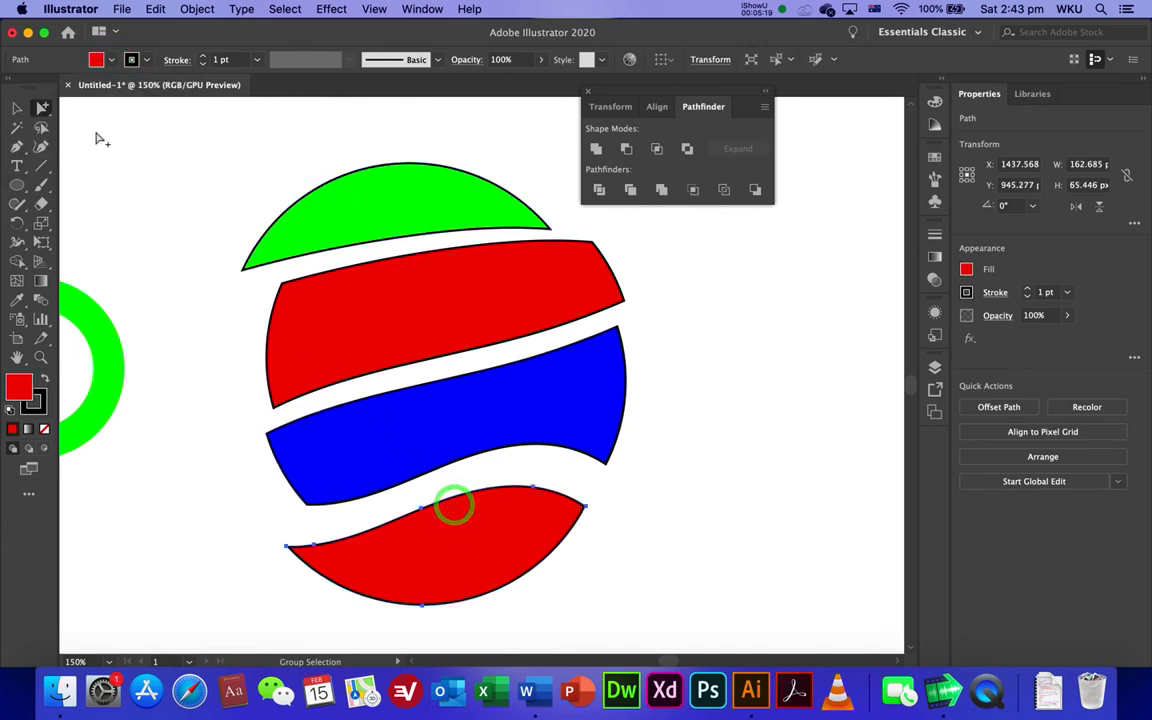
click(97, 57)
click(44, 147)
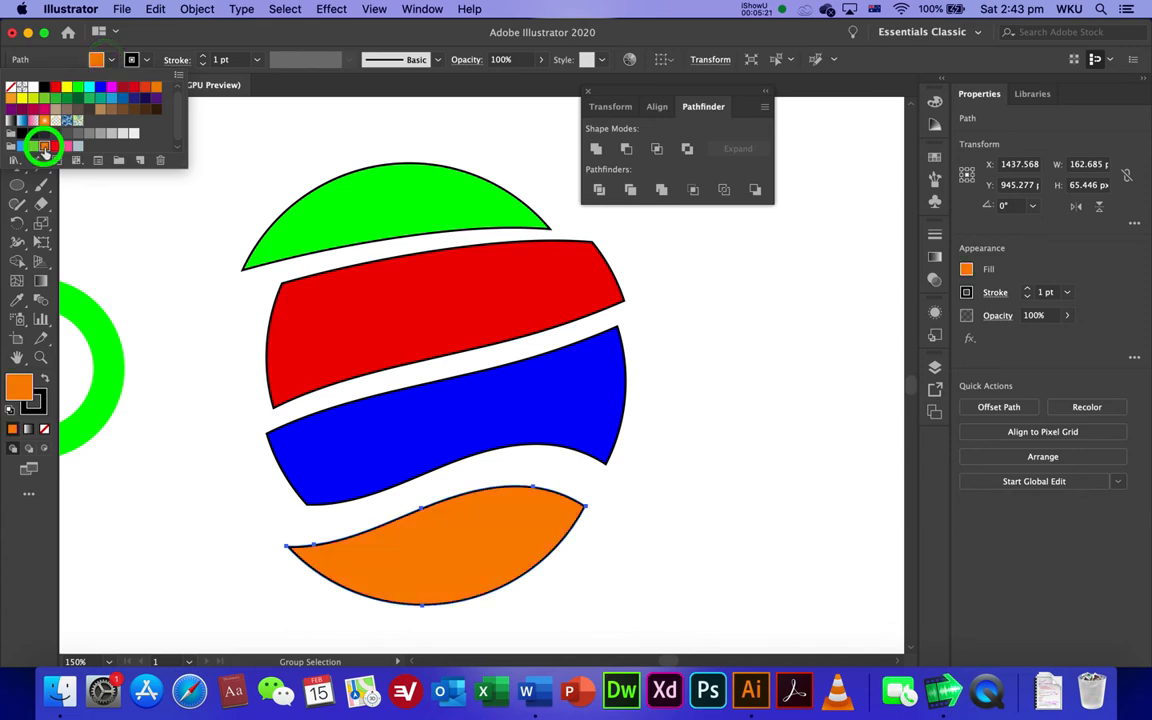
click(157, 307)
key(super+minus)
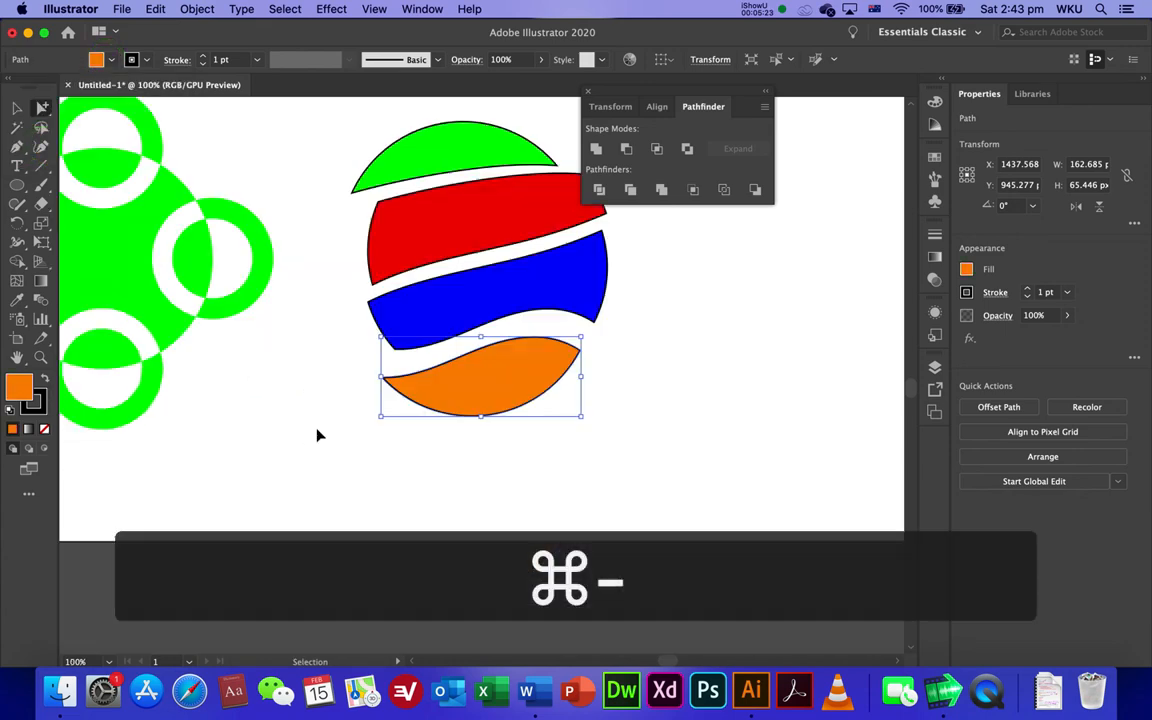
key(super+minus)
key(super+minus)
key(super+minus)
drag(208, 290, 437, 482)
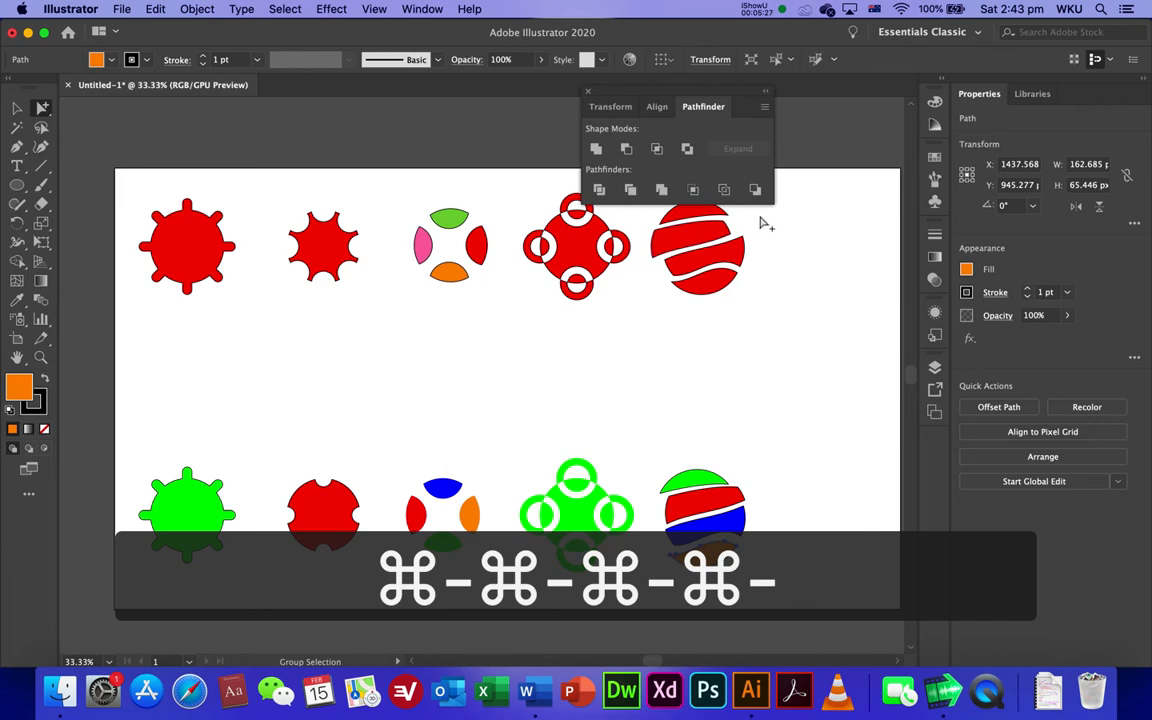
click(762, 11)
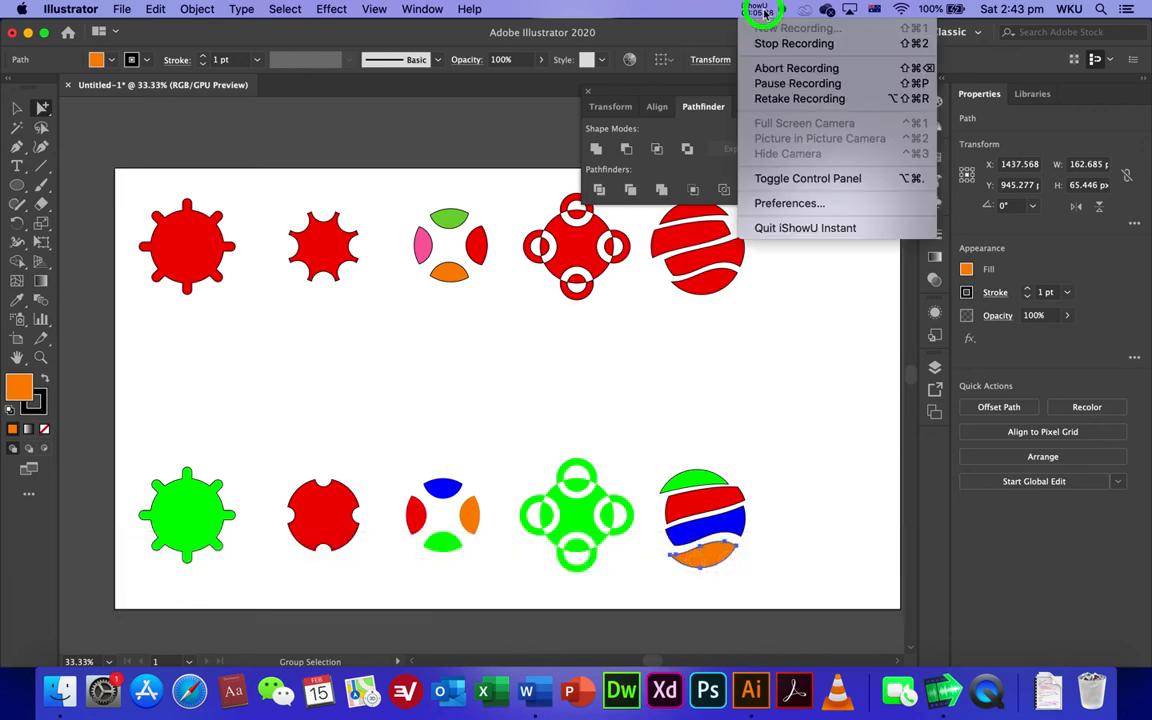